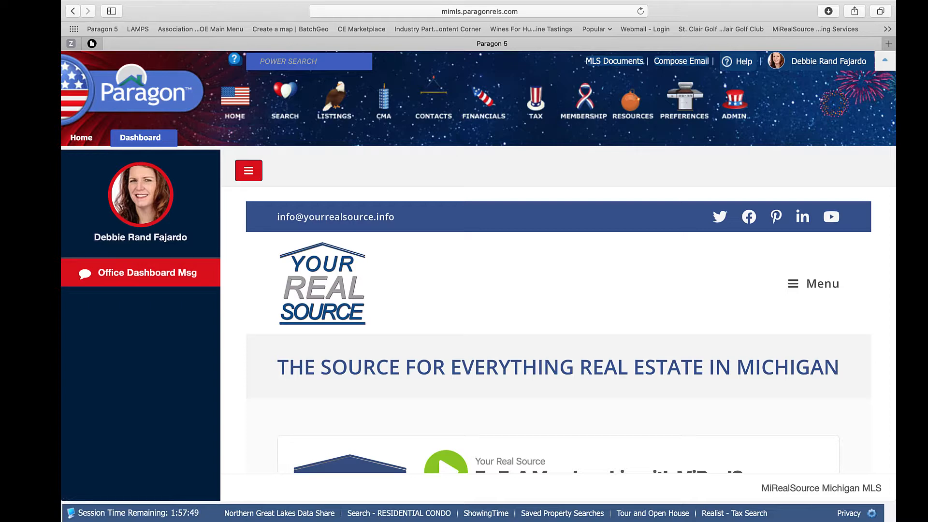
Start a new Residential Condo listing and display the Tax Autofill county list
mouse_move(343, 105)
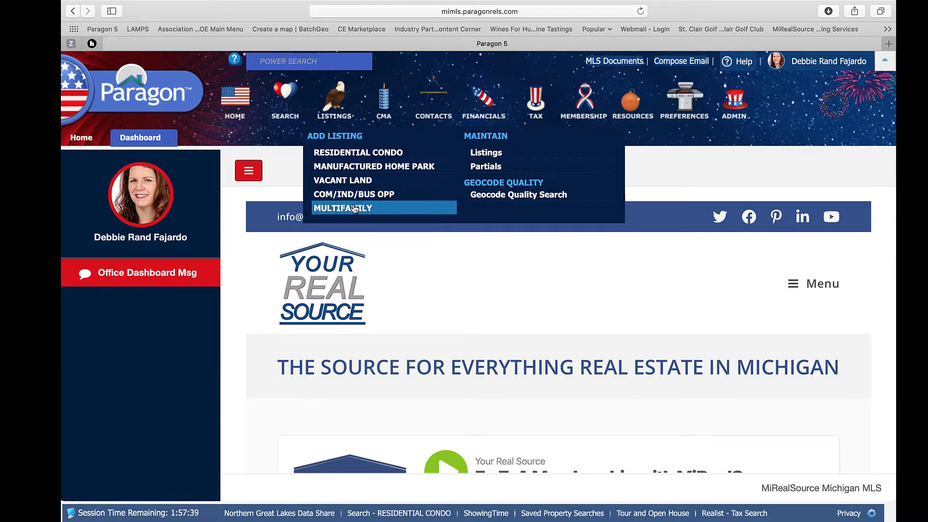
click(352, 158)
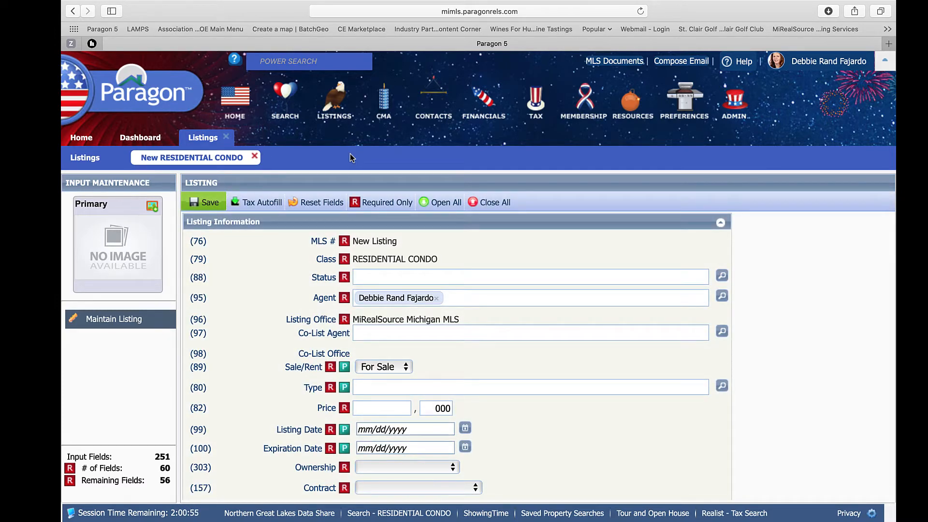
click(261, 204)
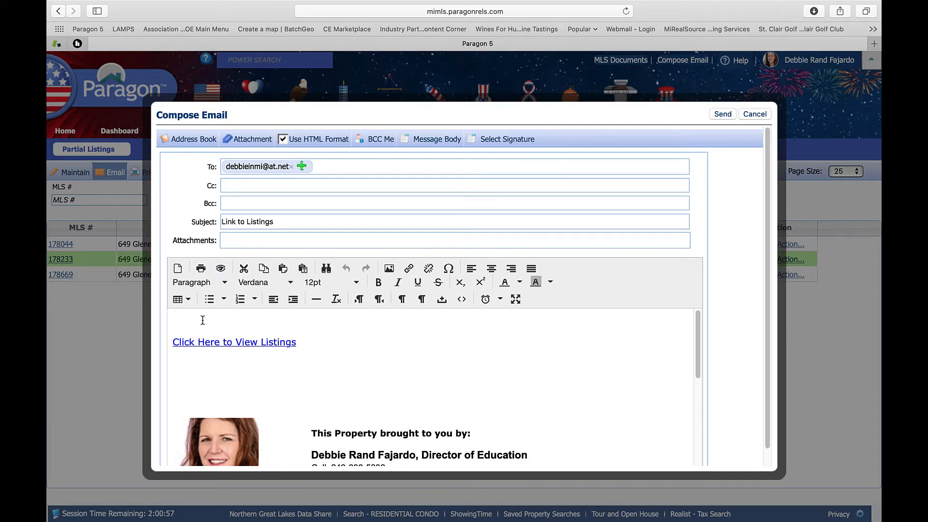
Insert the New Listing Message template into the listings-link e-mail and send it
click(449, 139)
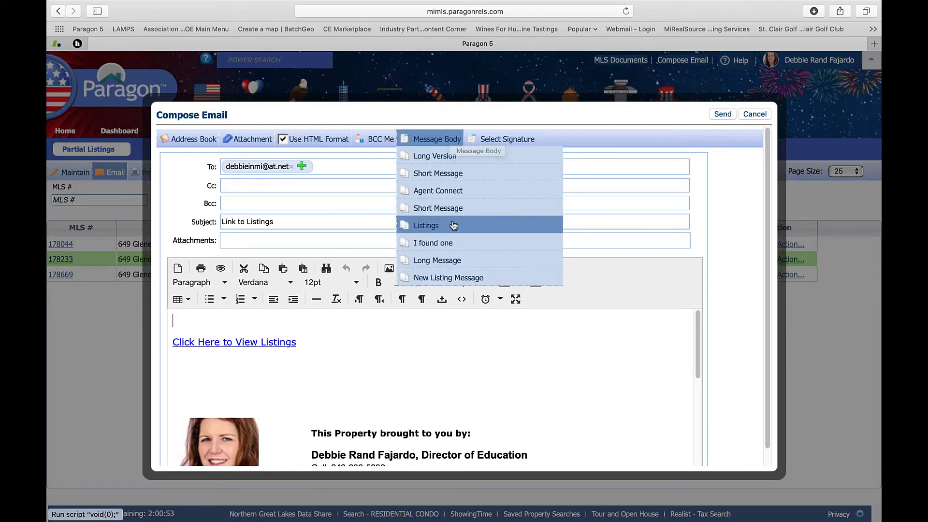
click(464, 279)
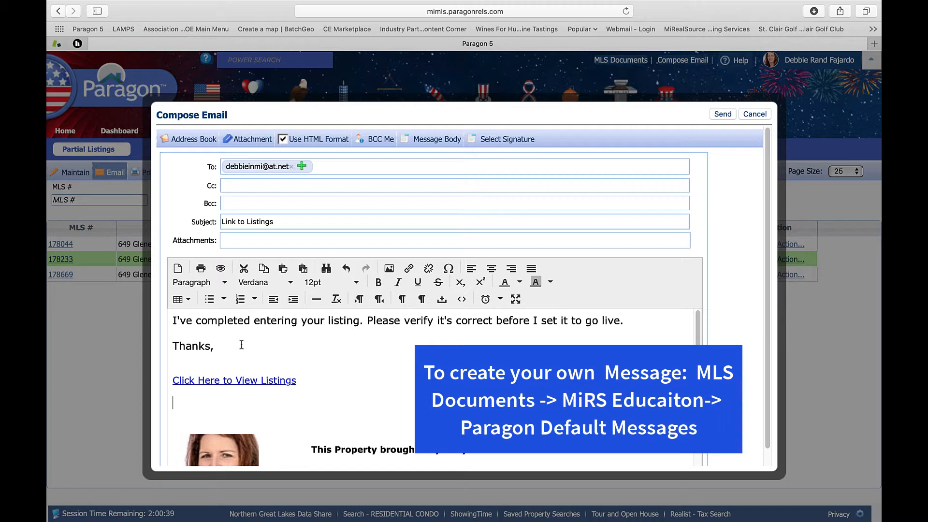
click(424, 138)
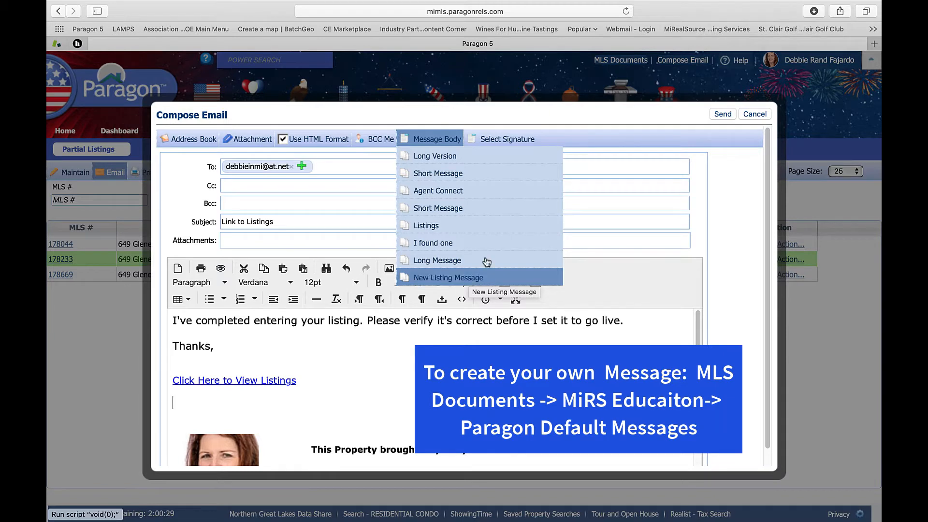
click(724, 115)
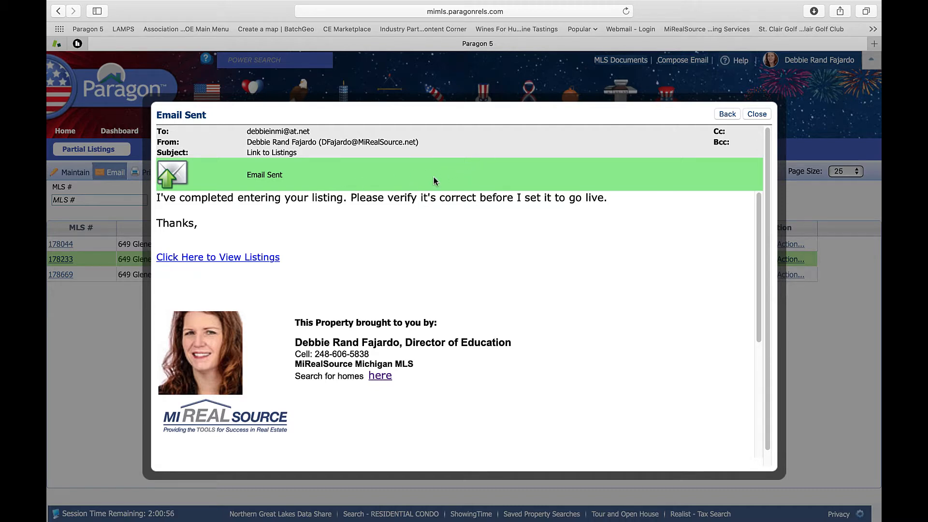
Dismiss the Email Sent confirmation and launch TransactionDesk (Instanet) from Resources in a new tab
click(756, 115)
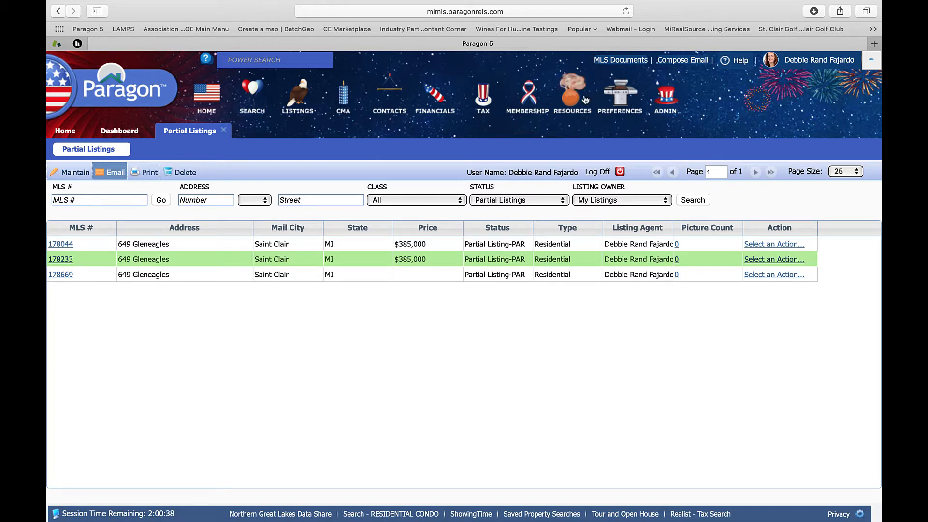
click(569, 100)
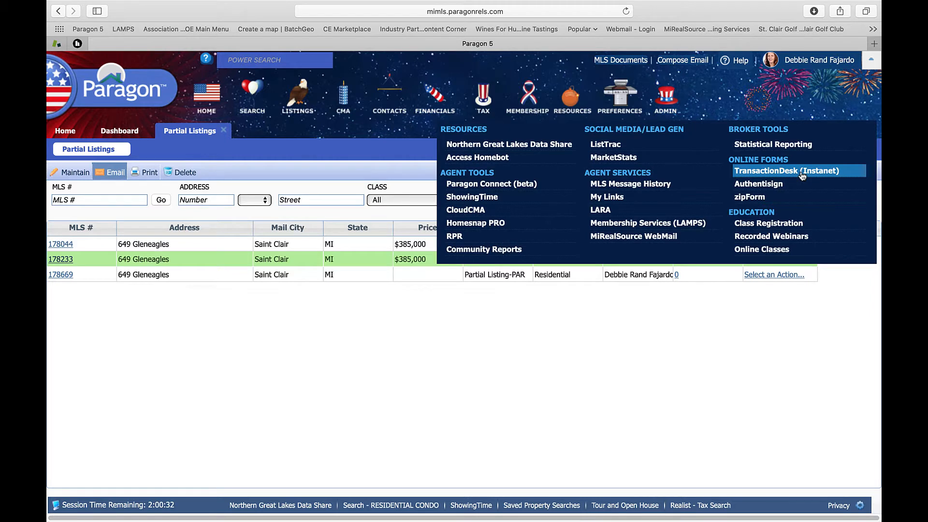
click(802, 175)
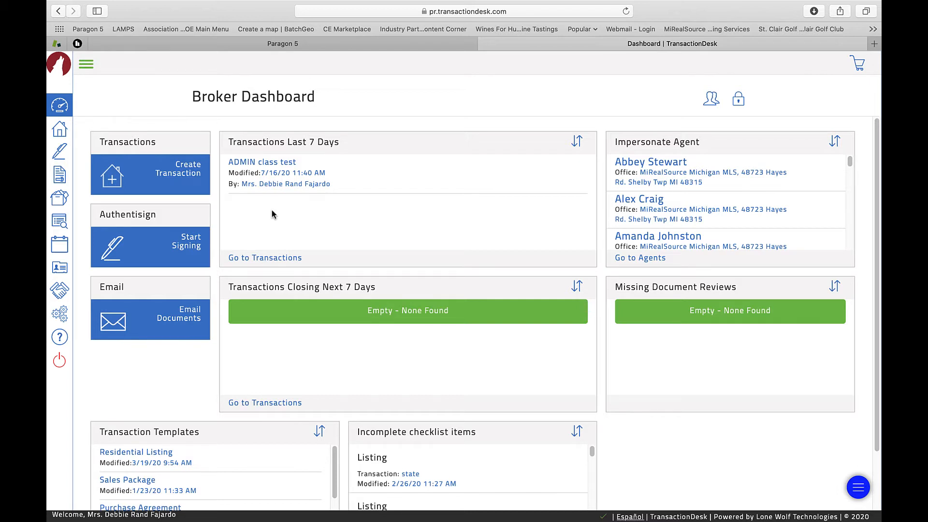
click(191, 178)
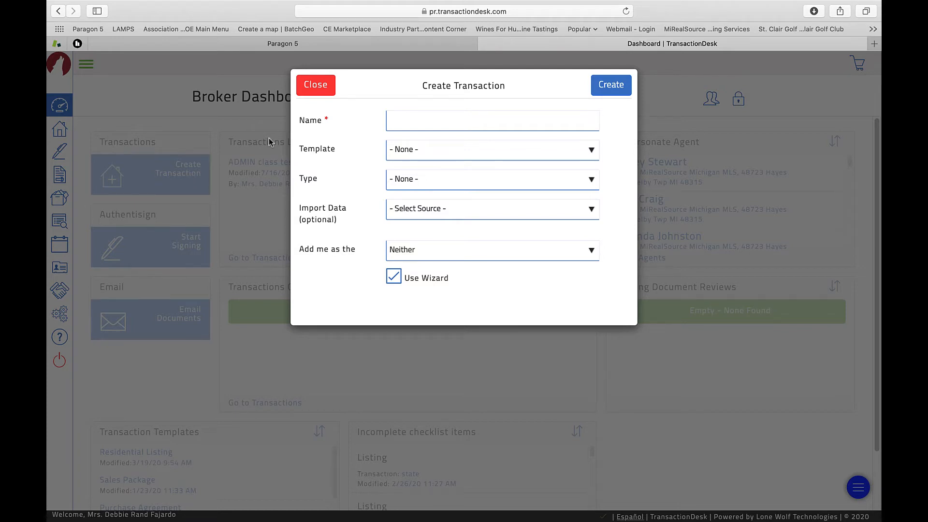
click(429, 127)
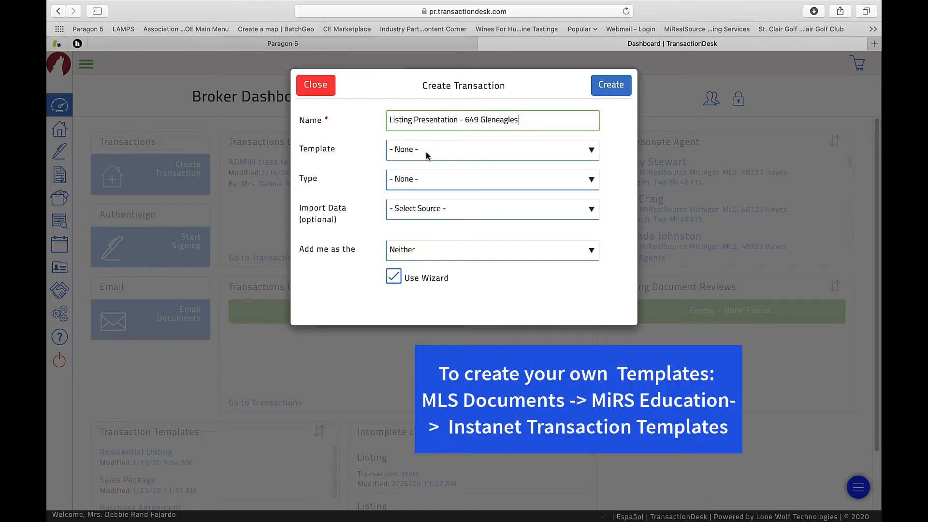
click(425, 151)
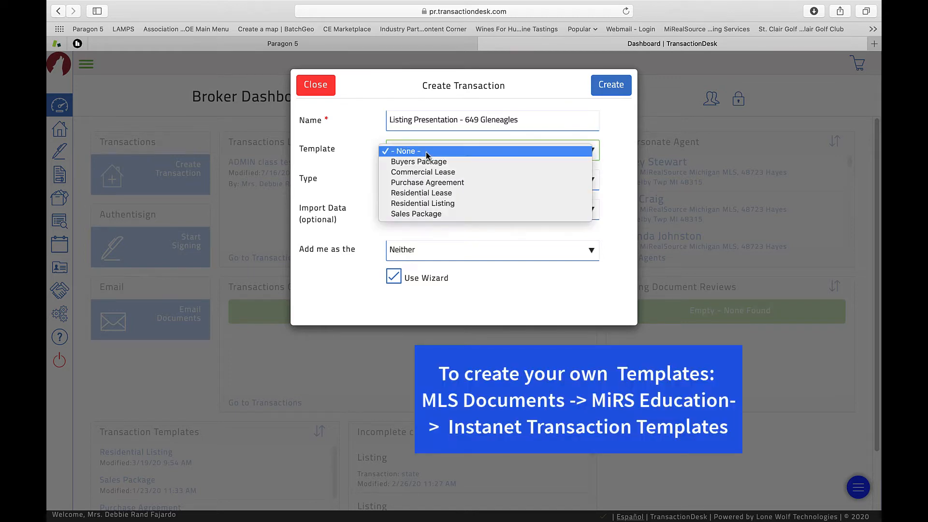
click(425, 205)
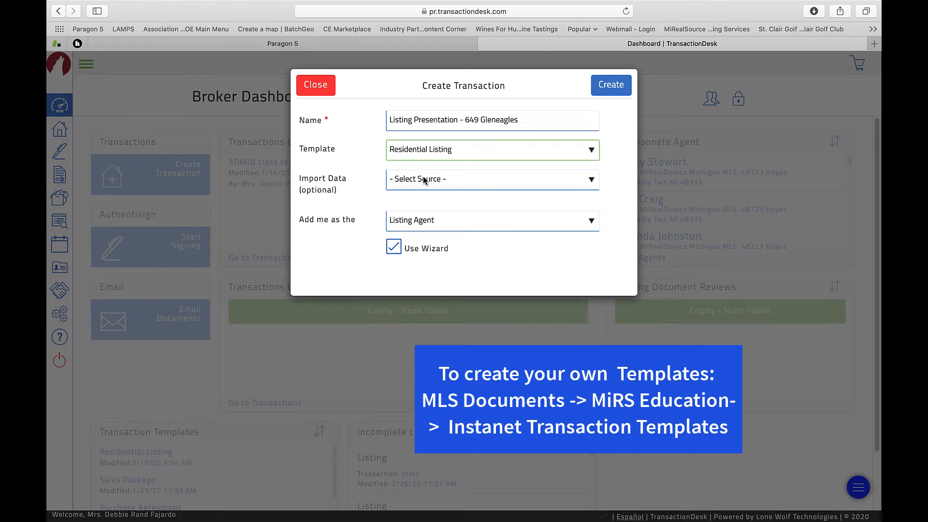
Import data from Realist (MiRealSource) for Saint Clair county
click(440, 180)
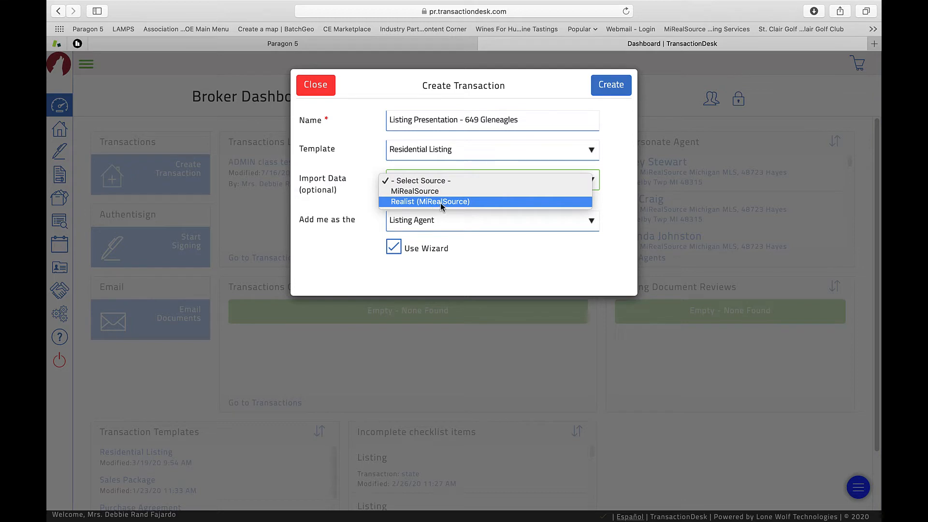
click(440, 202)
click(440, 203)
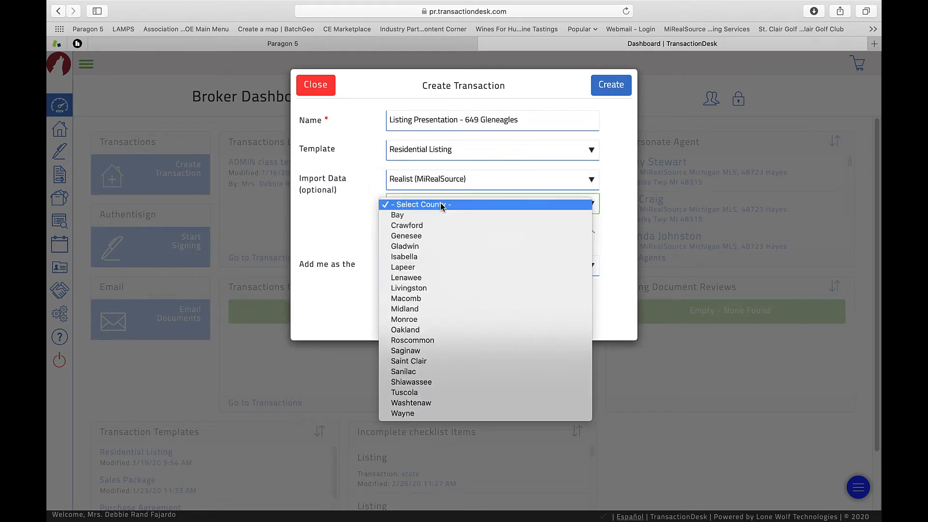
click(421, 364)
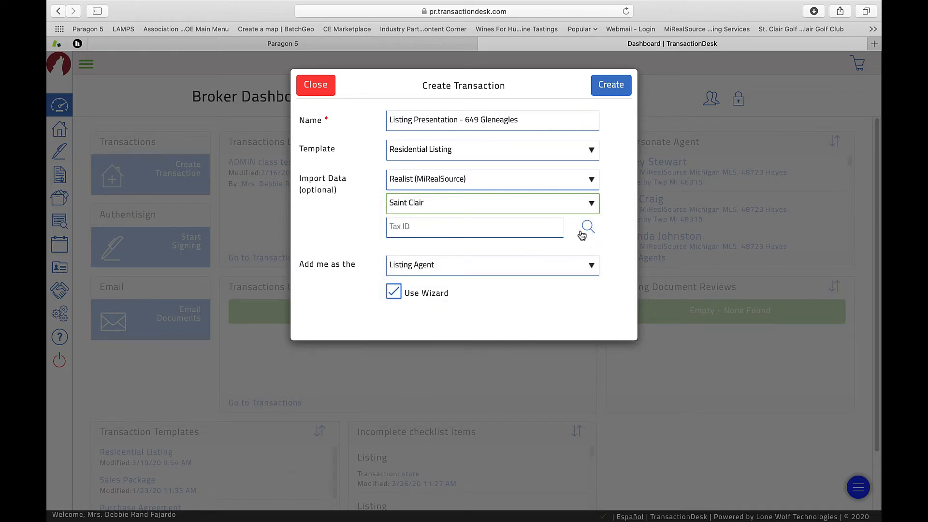
click(587, 226)
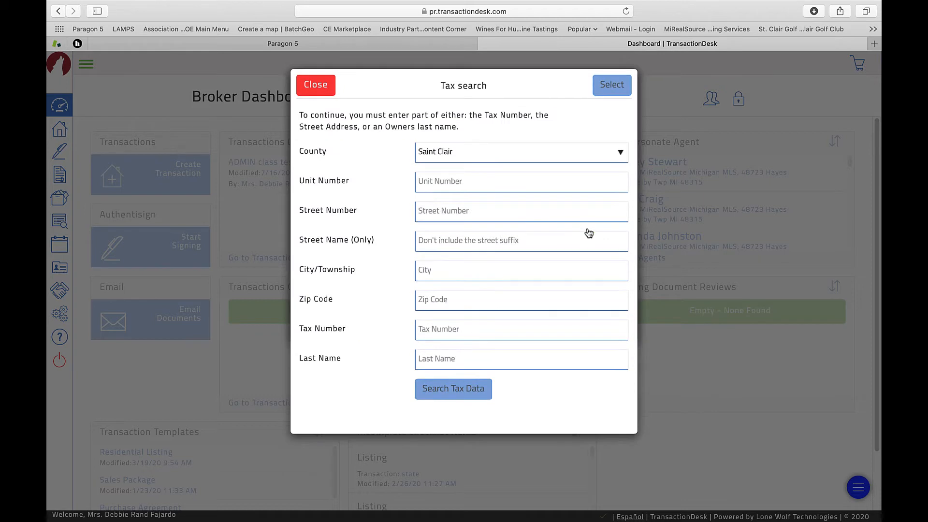
click(452, 210)
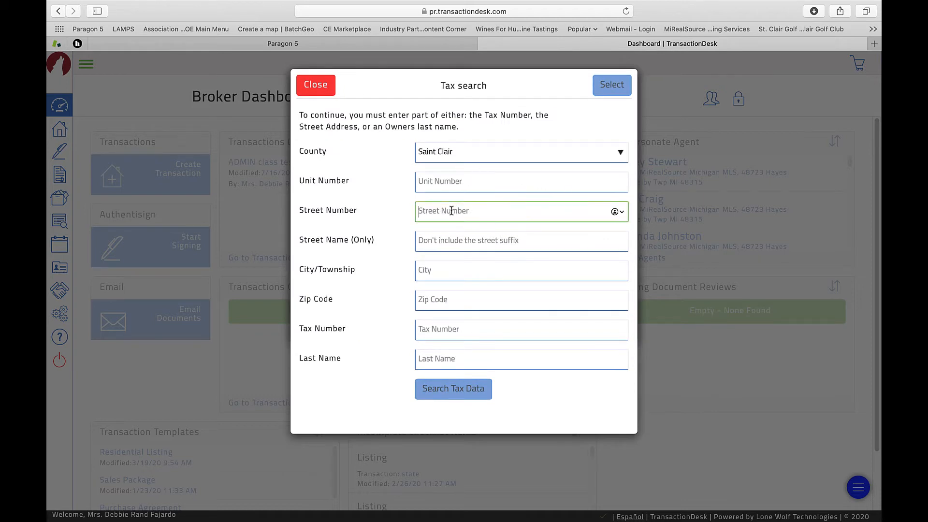
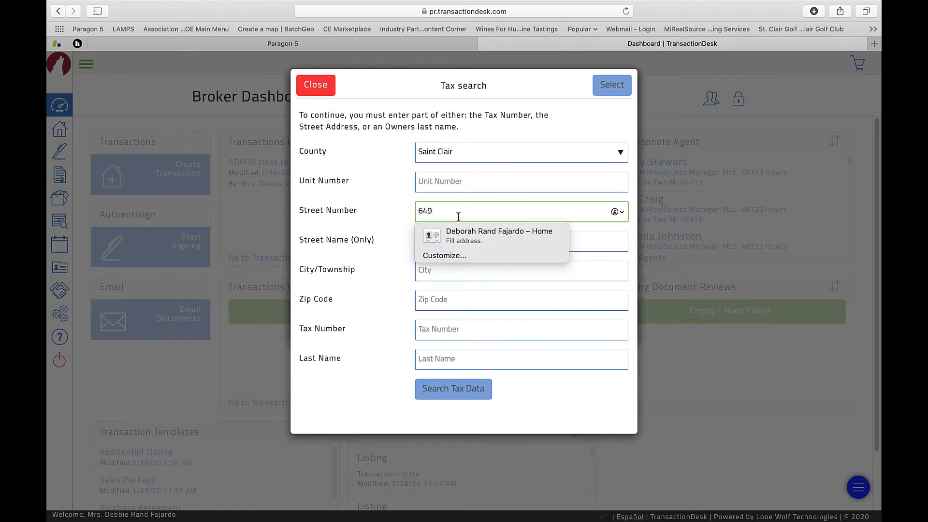
key(Tab)
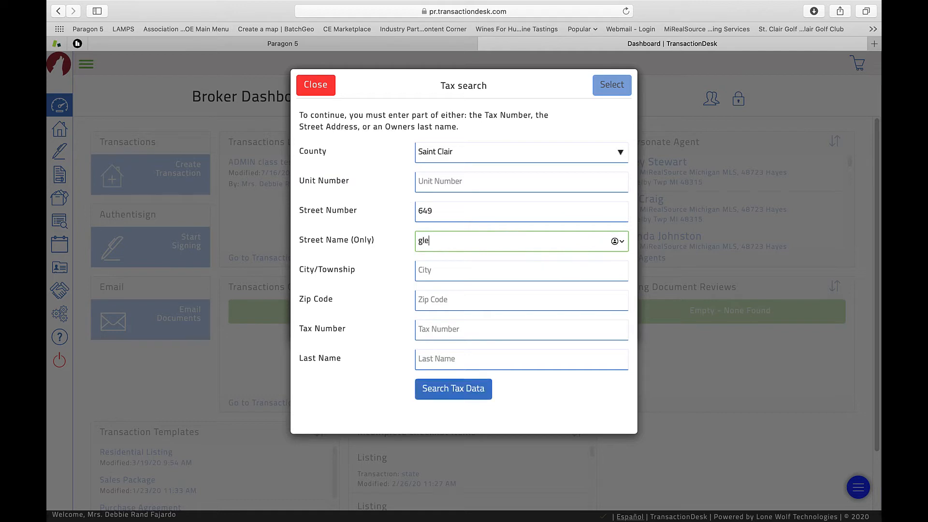
key(Tab)
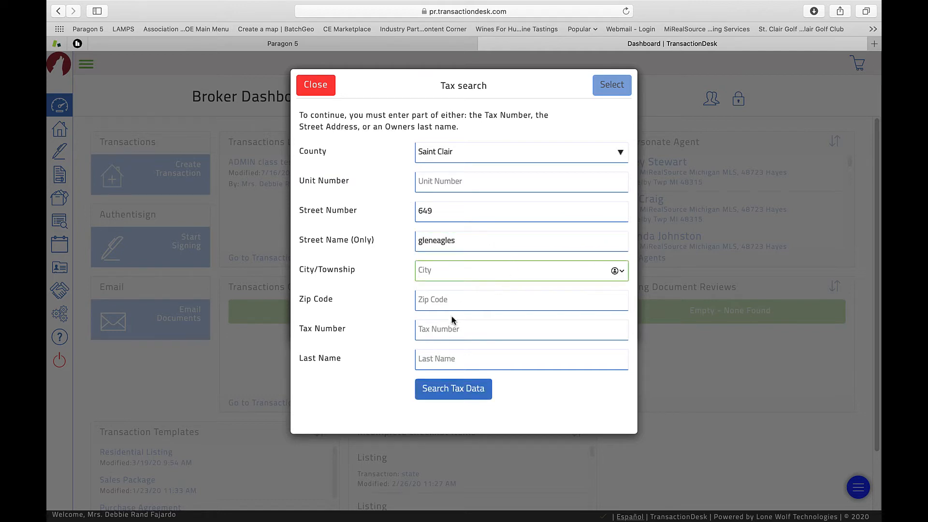
click(457, 390)
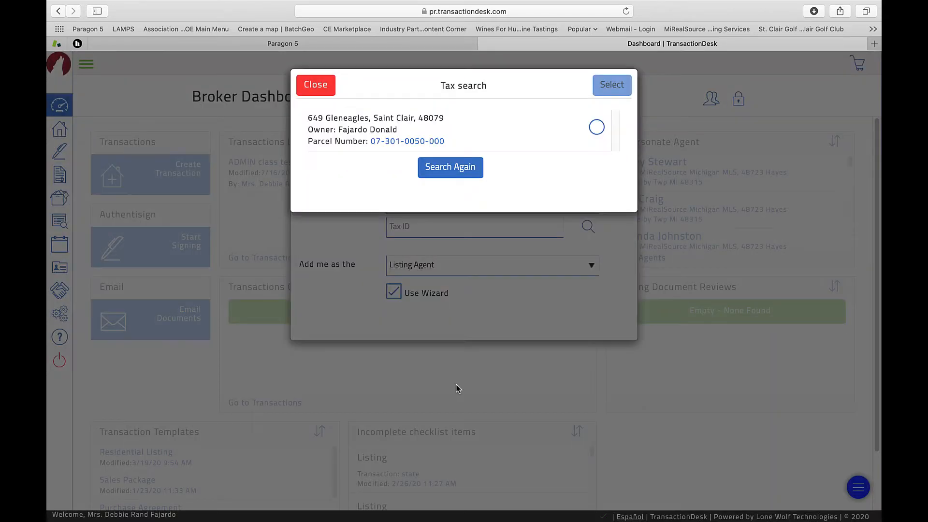
click(597, 128)
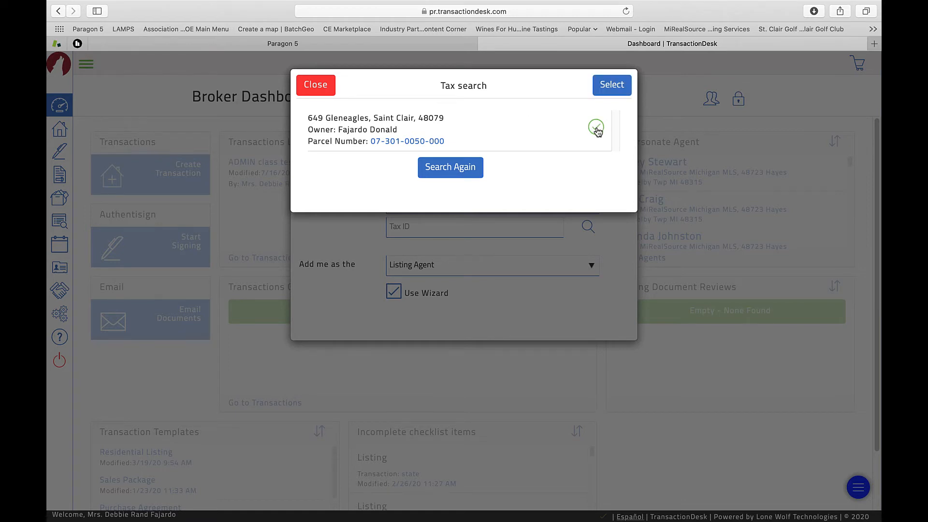
click(613, 88)
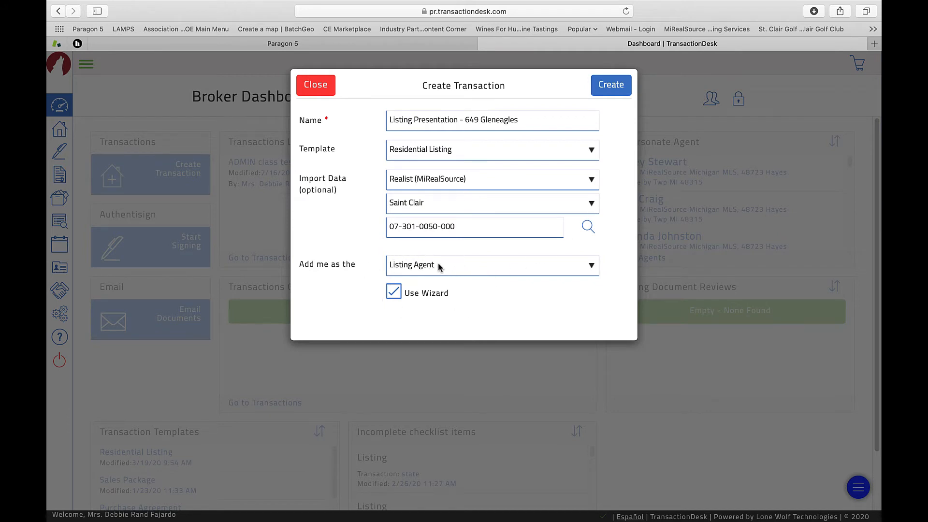
Create the transaction and review the imported property details
click(617, 91)
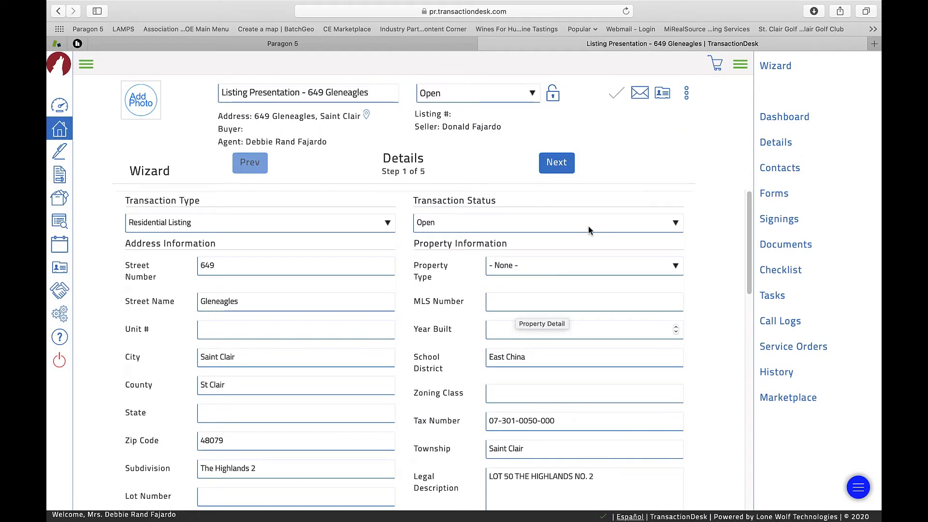
scroll(571, 333, down, 3)
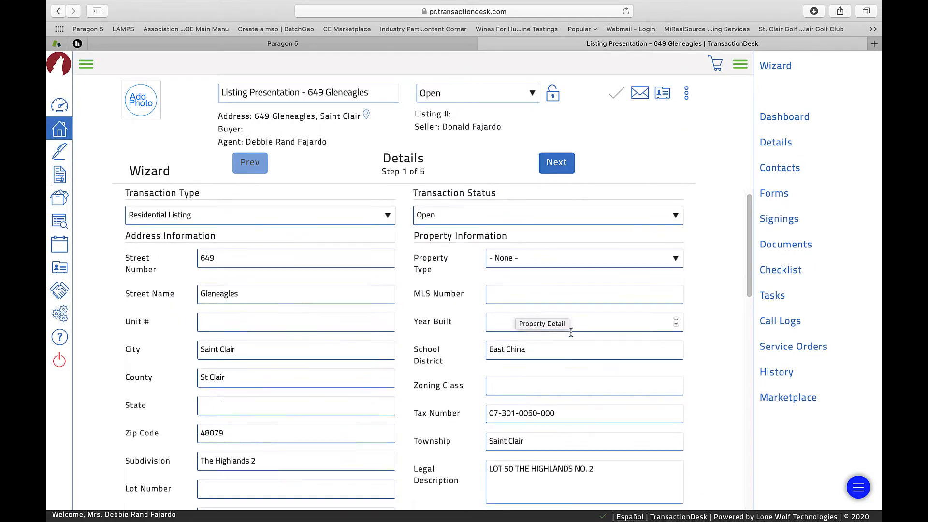
scroll(570, 333, down, 1)
scroll(571, 333, up, 1)
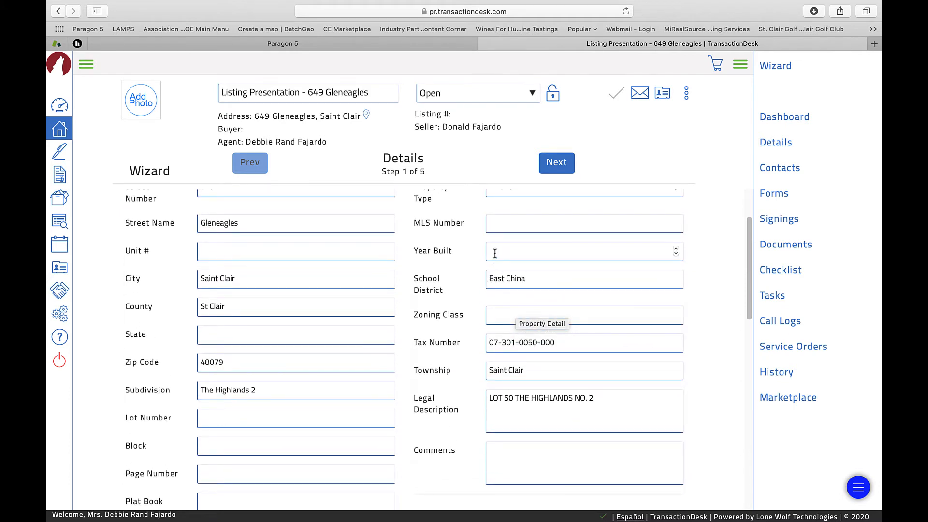
Enter 1992 as Year Built and advance to the Transaction Dates step
click(529, 249)
text(1992)
key(Tab)
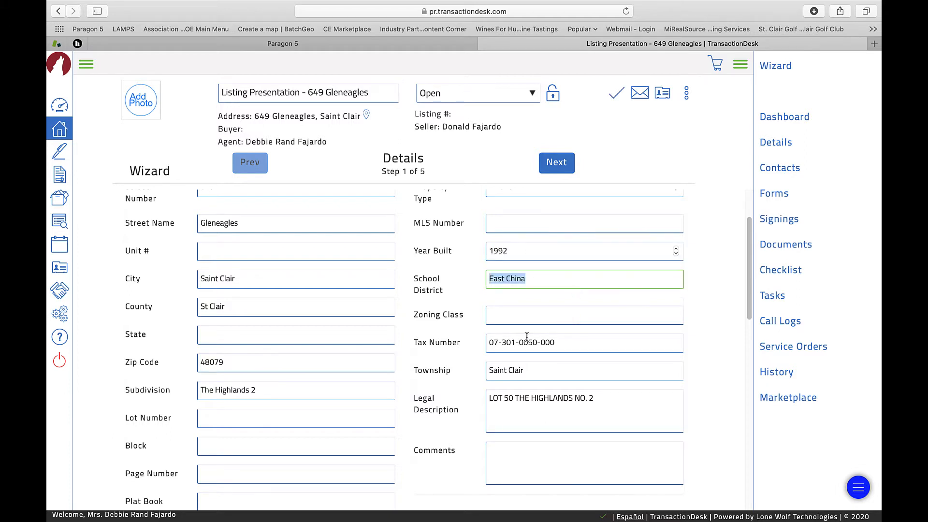
scroll(531, 338, down, 2)
scroll(217, 300, down, 10)
click(558, 163)
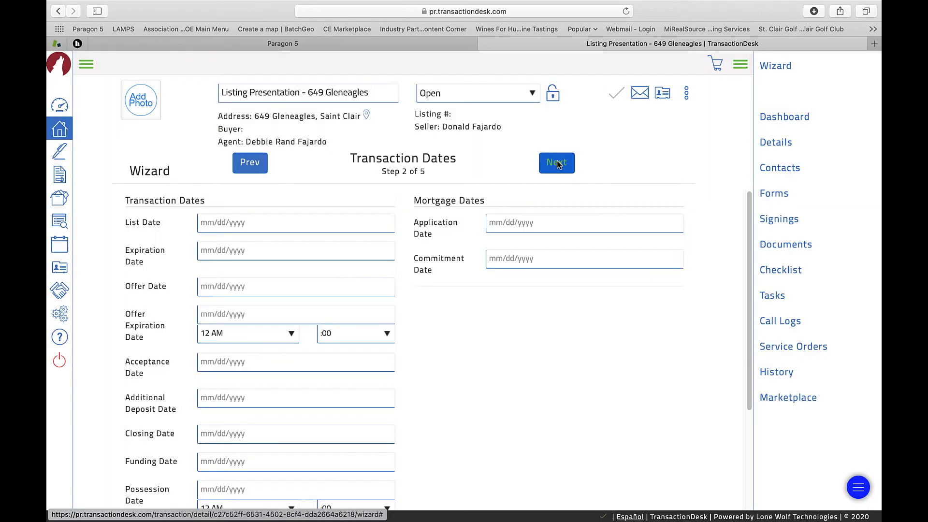
Pick List Date July 23, 2020 and Expiration Date January 31, 2021, then continue to Contacts
click(257, 222)
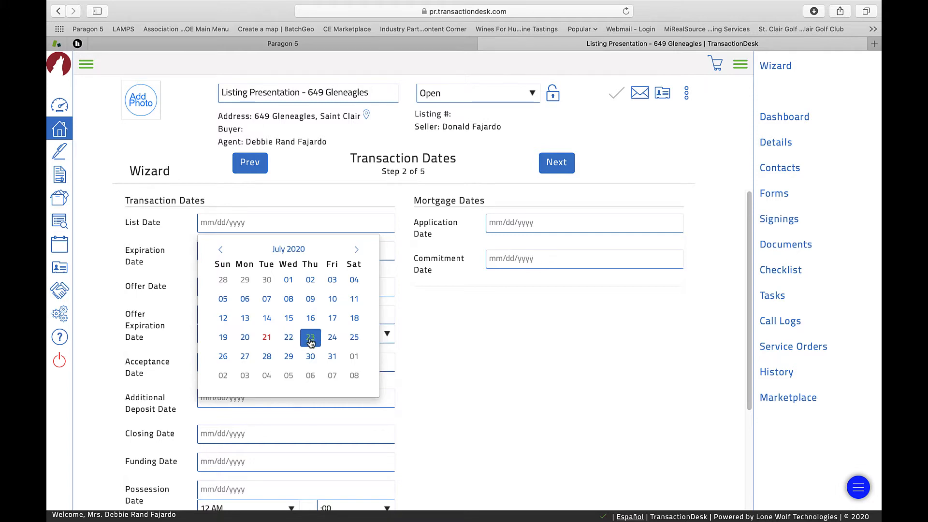
click(310, 338)
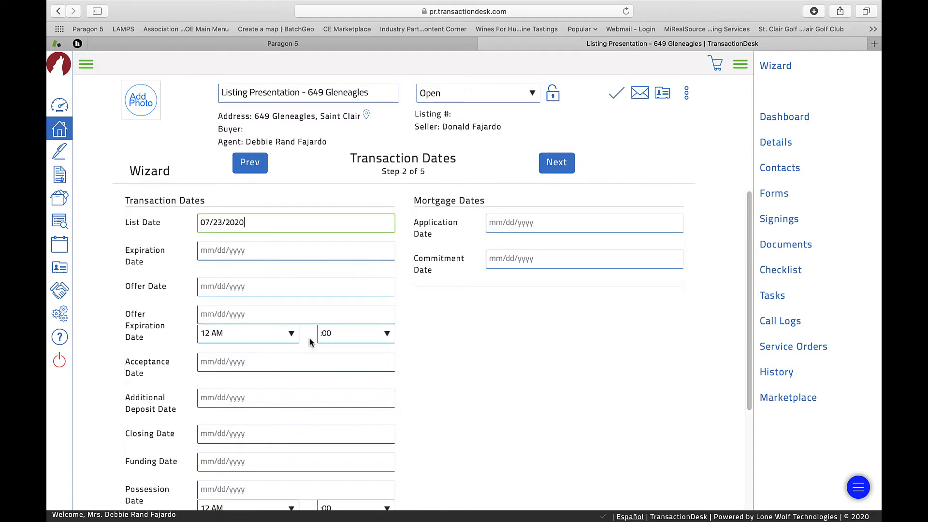
click(267, 251)
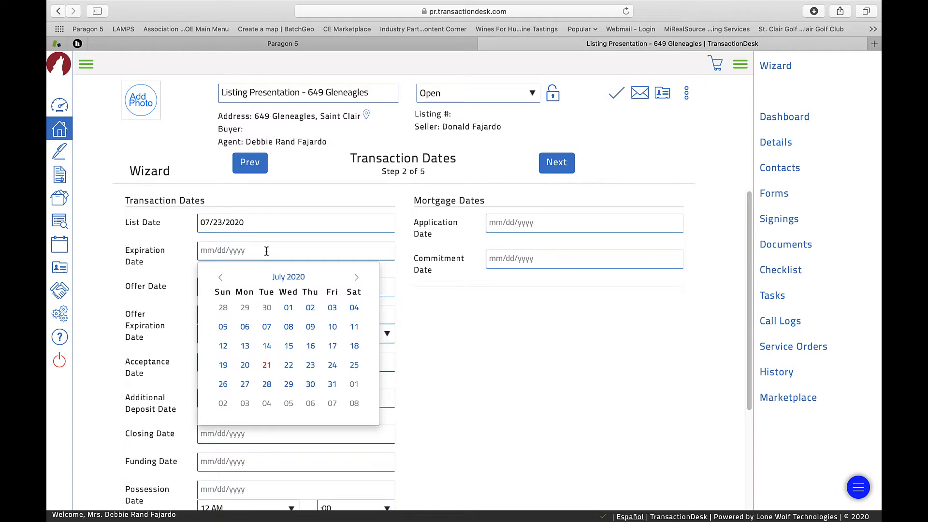
click(356, 278)
click(357, 278)
click(357, 278)
click(357, 279)
click(356, 279)
click(357, 278)
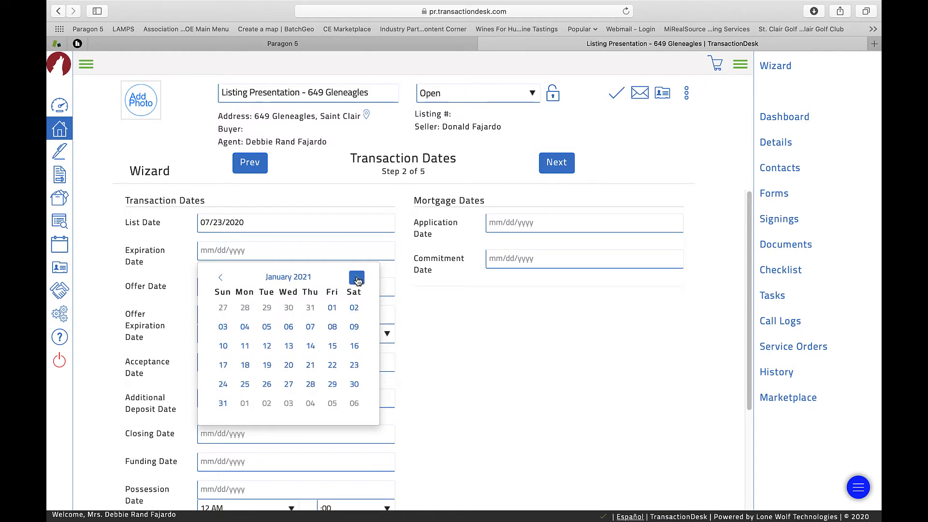
click(224, 404)
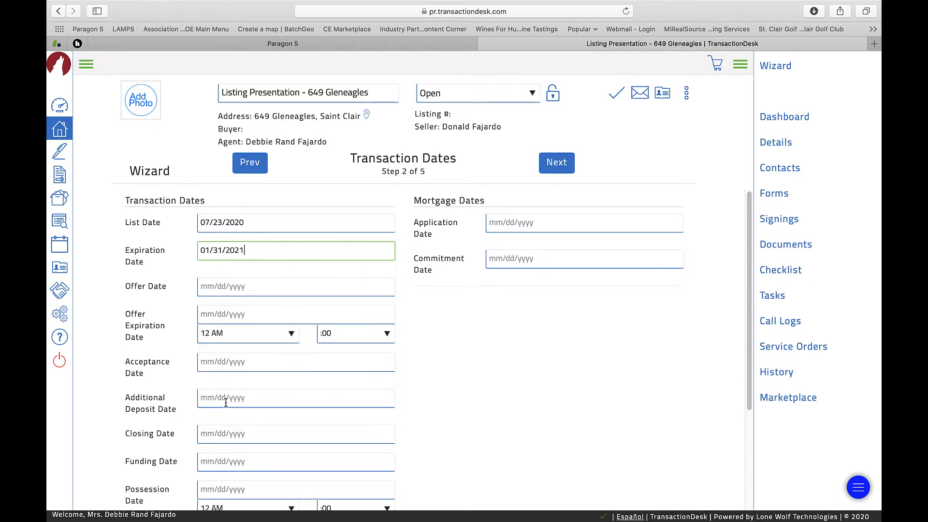
click(561, 163)
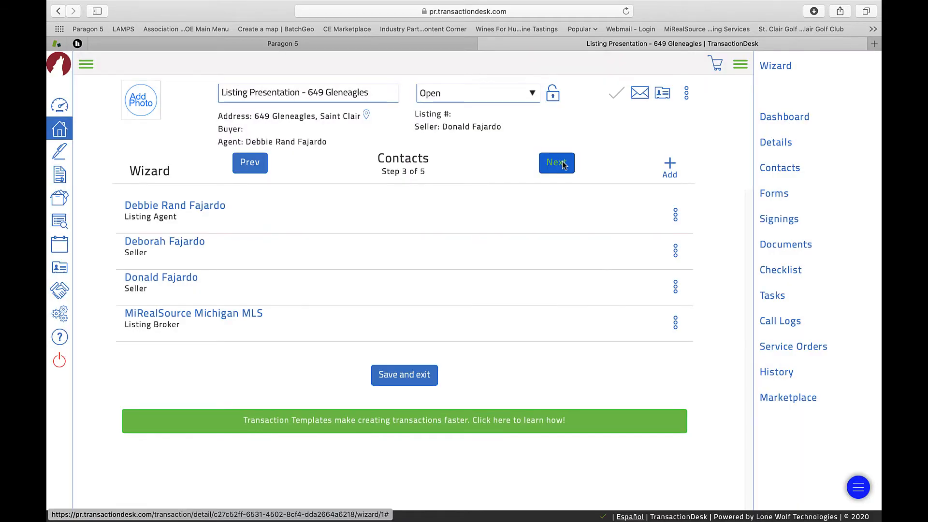
Step through Forms and Documents, finish the wizard, and show the transaction's Forms list
click(556, 162)
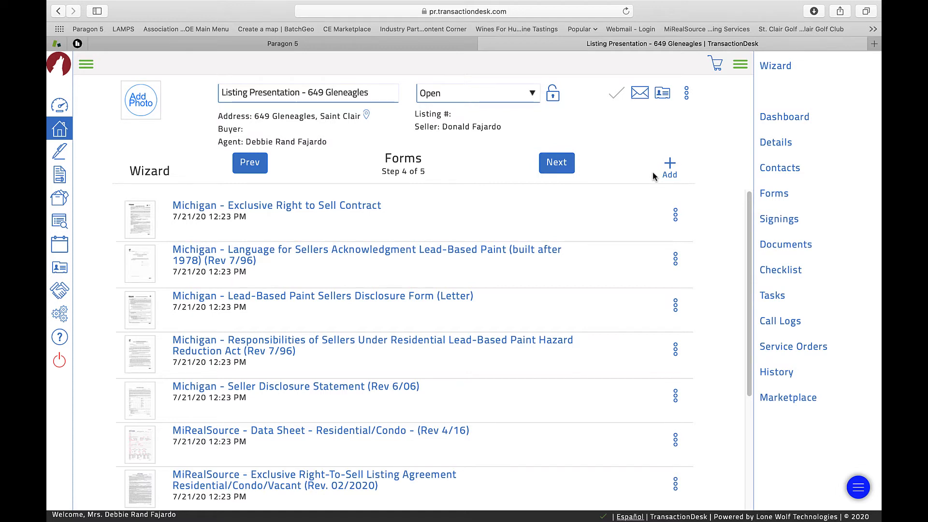
click(561, 164)
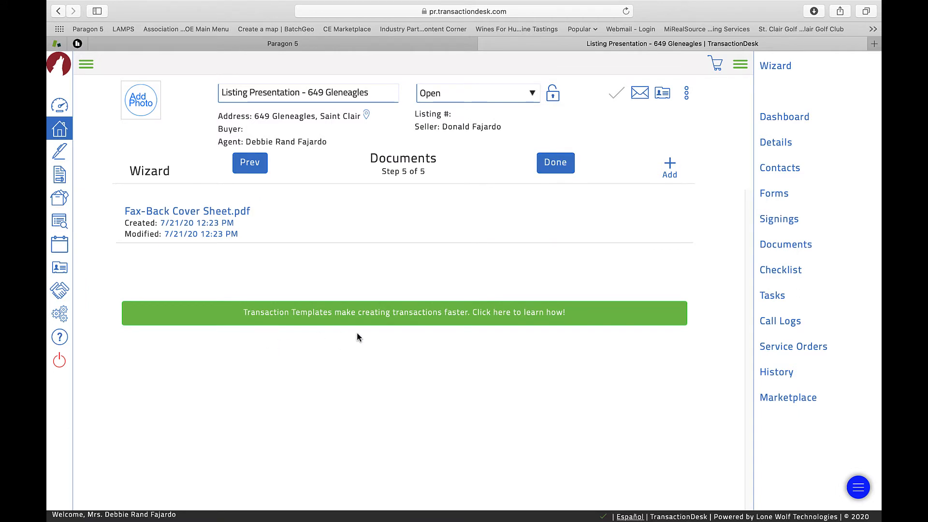
click(555, 164)
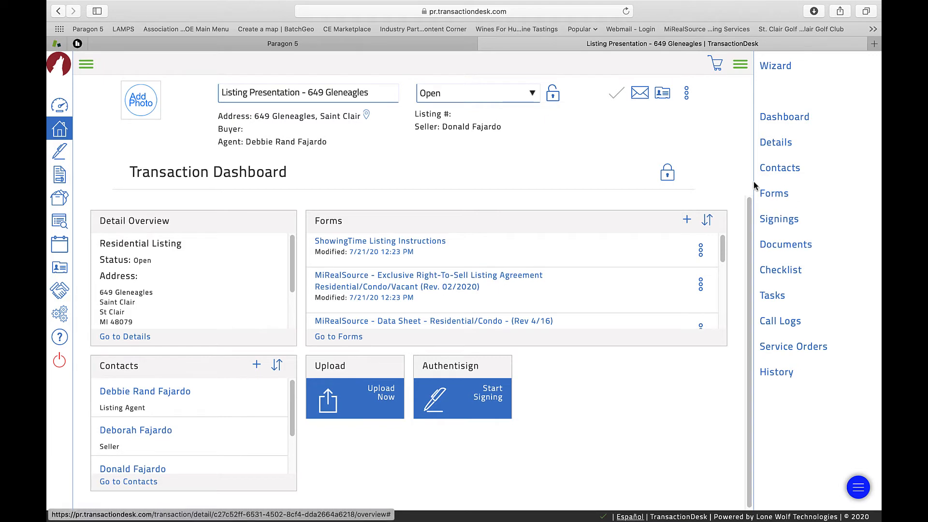
click(780, 194)
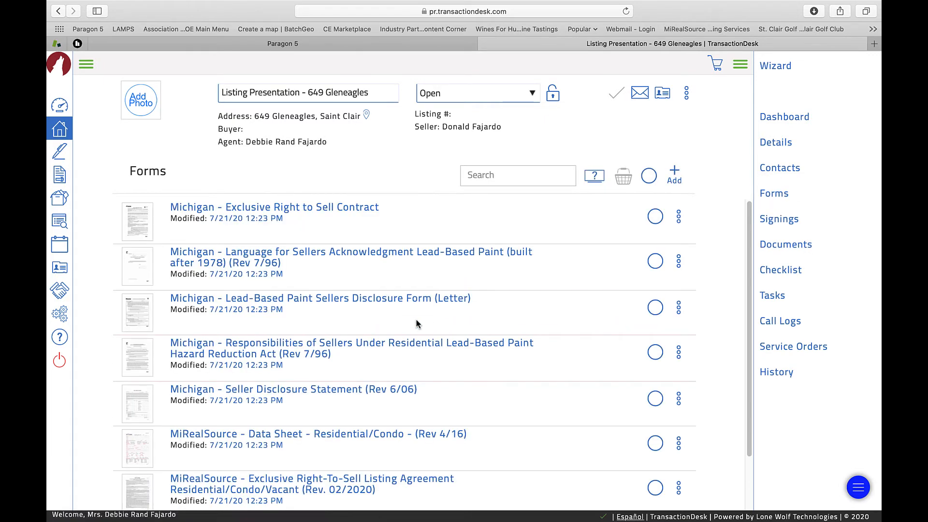
Open the MiRealSource residential data sheet and scroll to the location fields
click(357, 434)
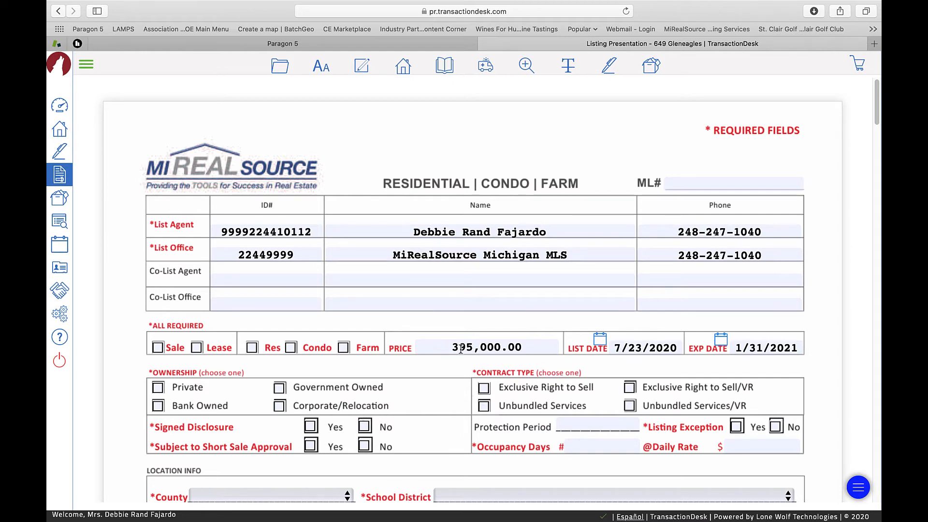
scroll(460, 353, down, 3)
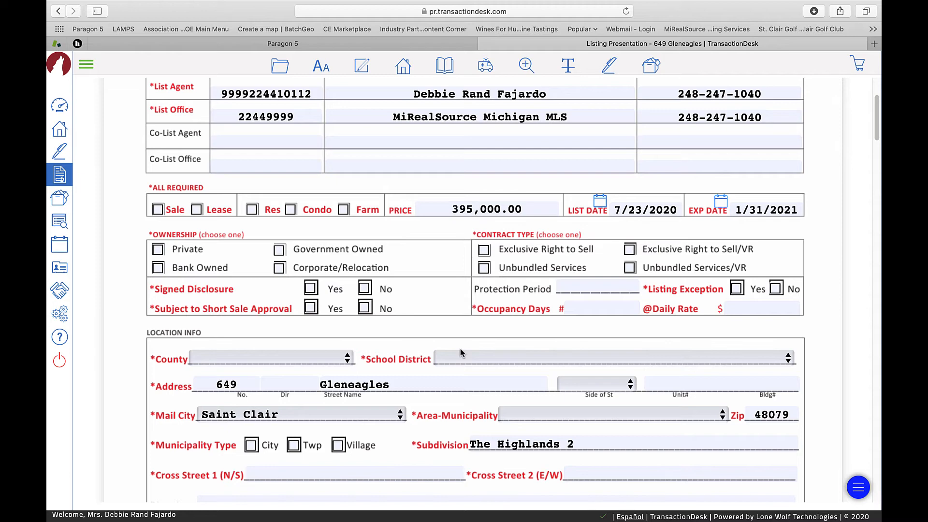
scroll(460, 353, down, 5)
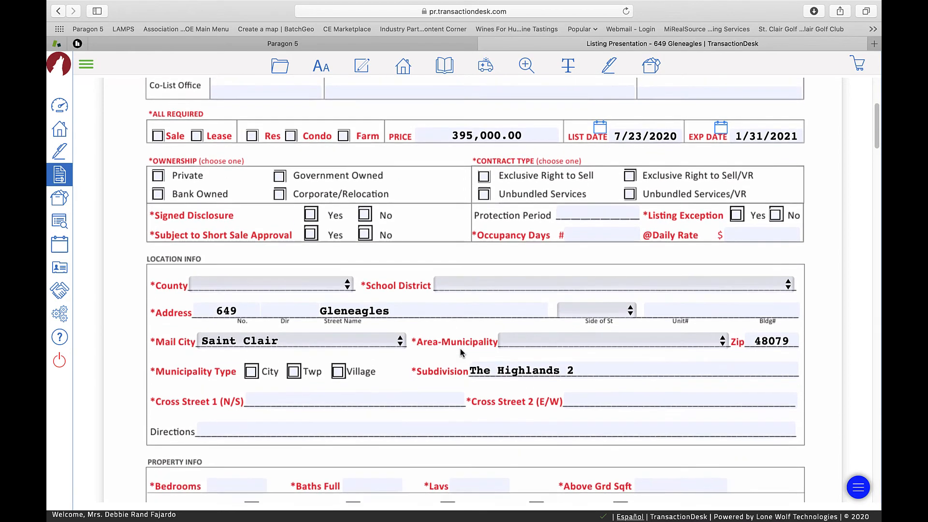
scroll(460, 353, down, 2)
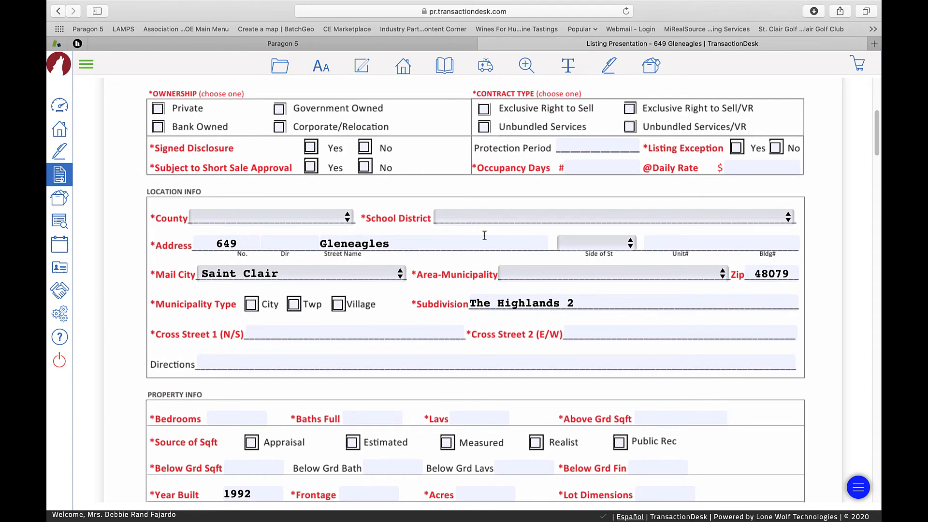
Choose St. Clair as County and East China School District as School District
click(318, 218)
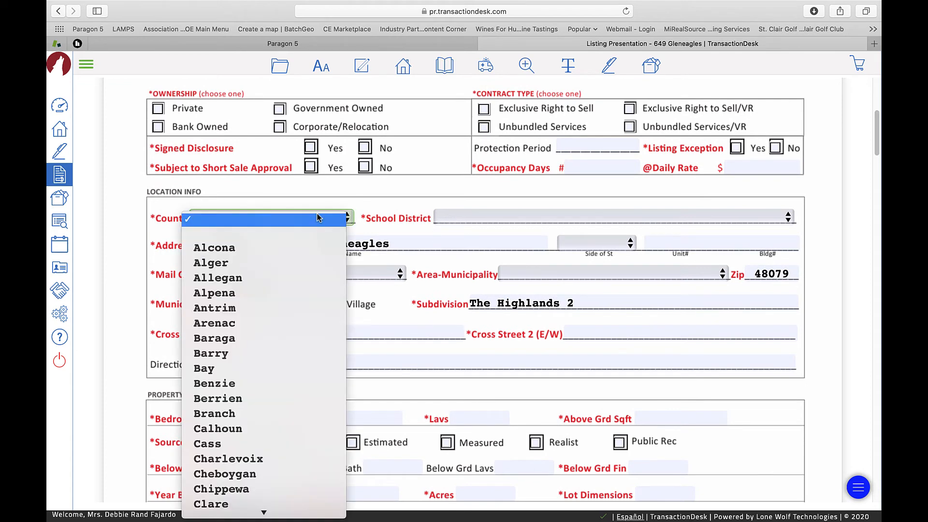
text(st)
key(Return)
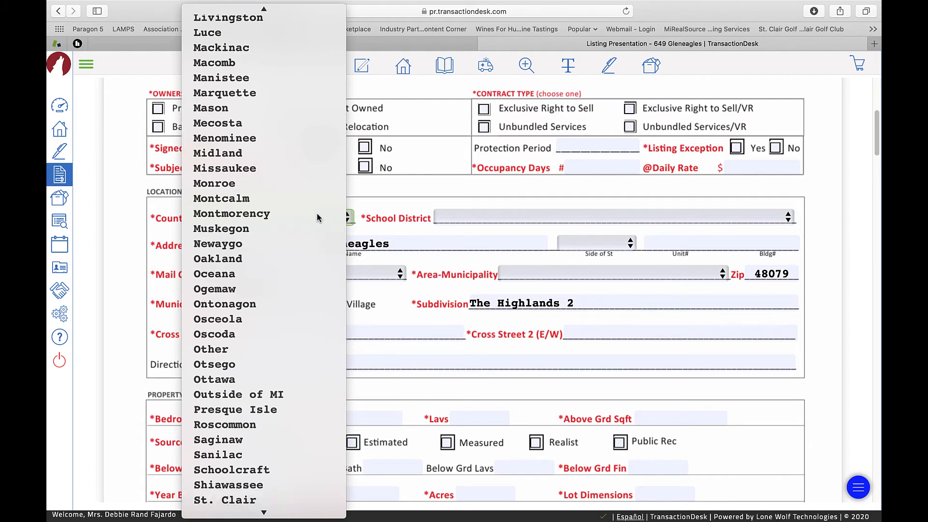
click(457, 220)
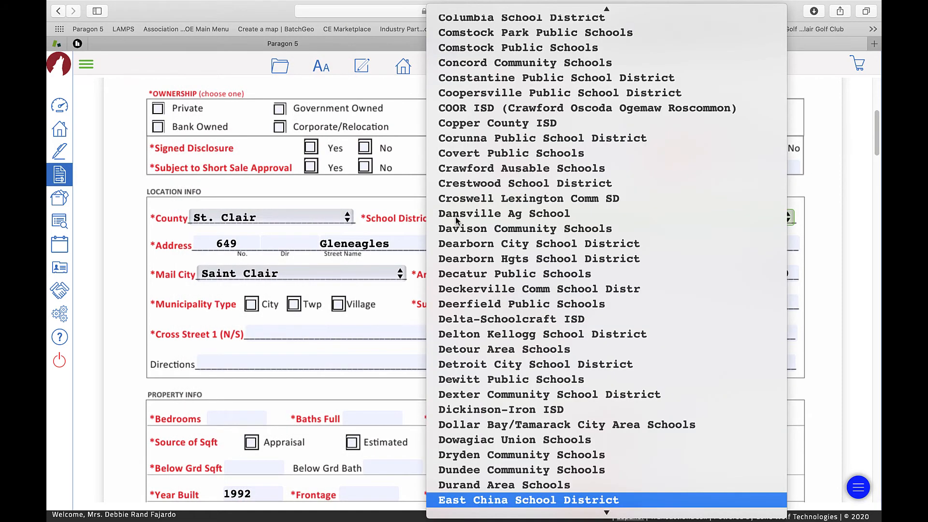
key(Return)
scroll(389, 243, down, 1)
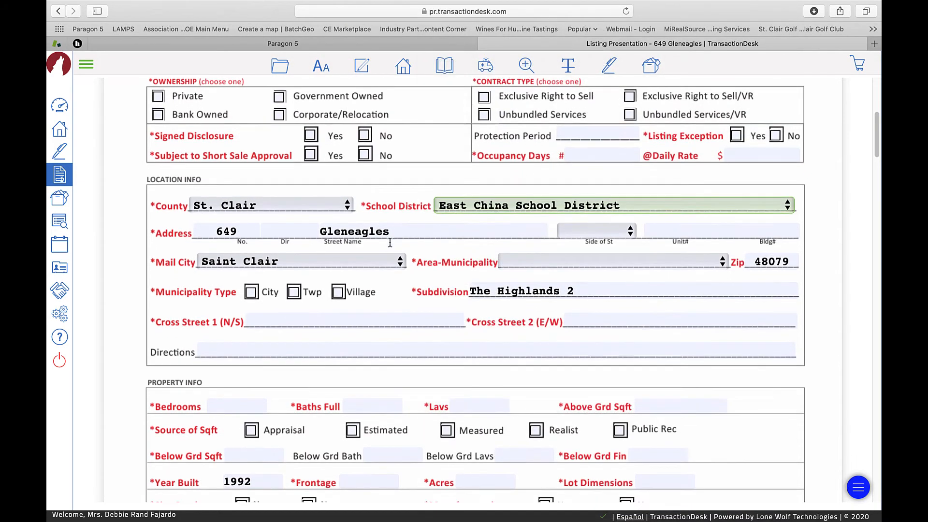
scroll(390, 242, up, 10)
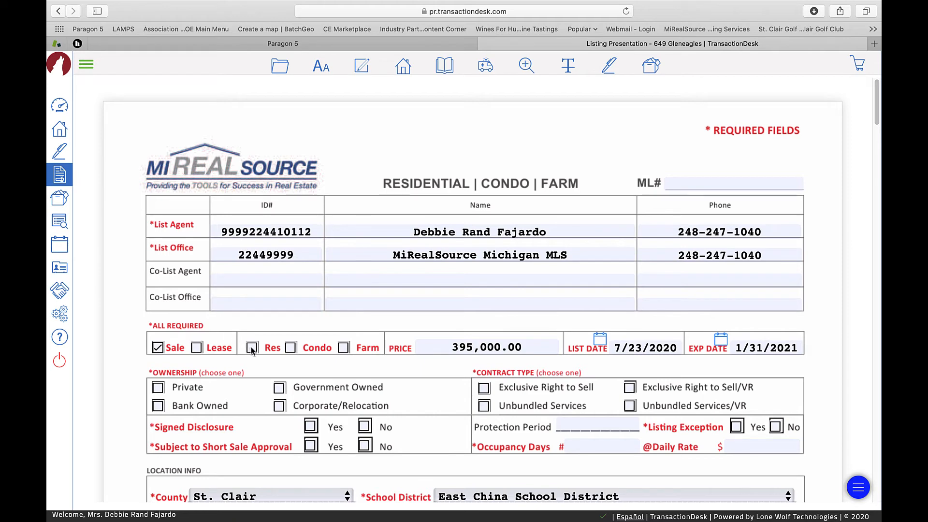
Mark ownership Private, Signed Disclosure Yes and Subject to Short Sale Approval No
scroll(251, 347, down, 2)
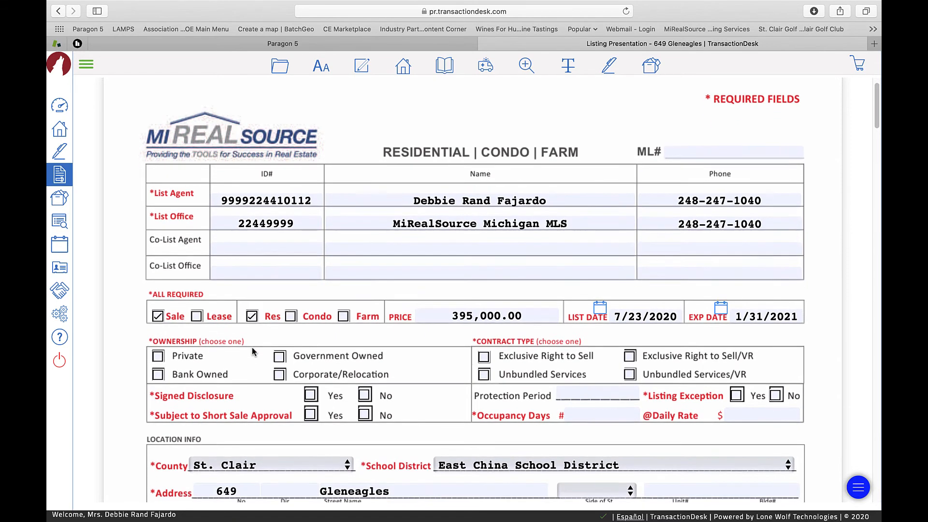
click(158, 352)
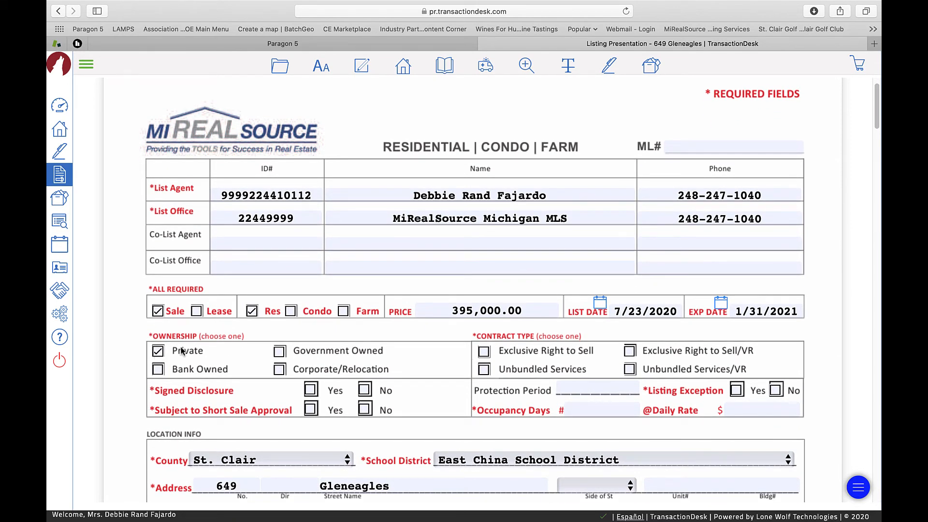
click(311, 392)
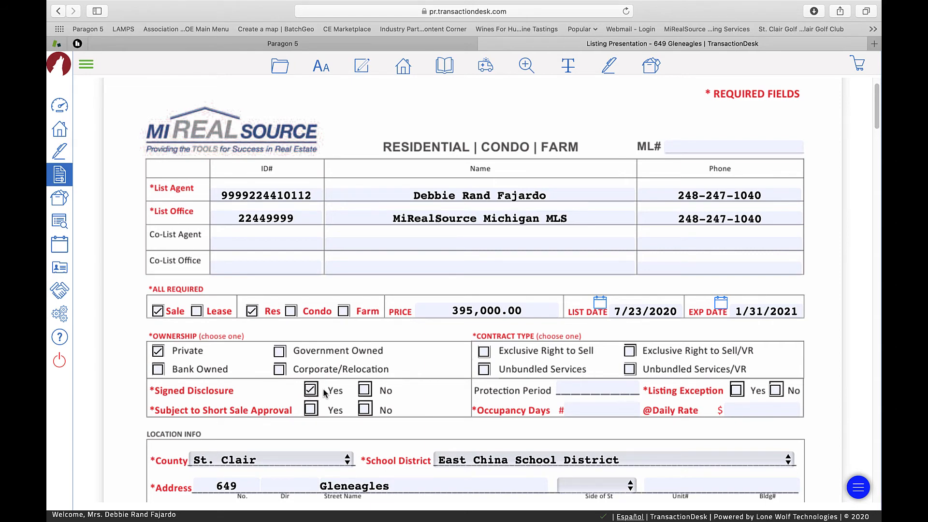
click(366, 409)
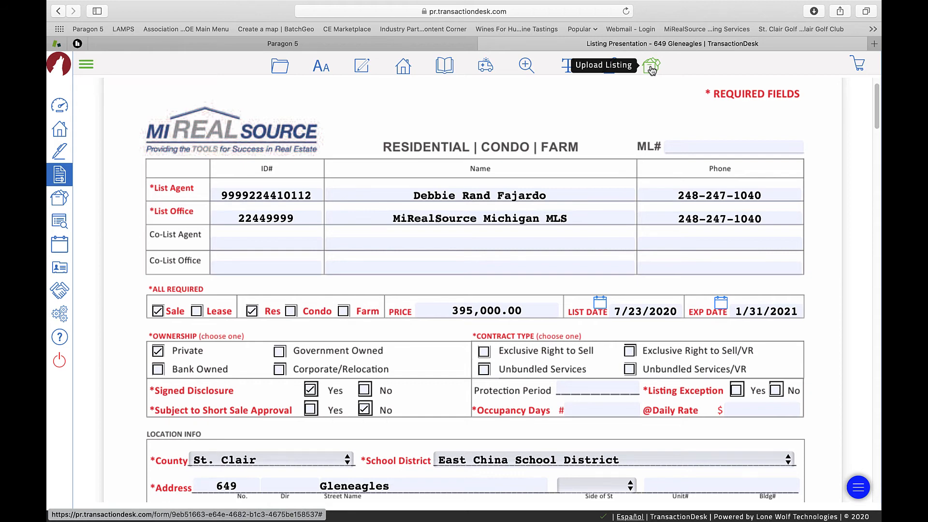
Upload the data sheet as an MLS listing and dismiss the upload results message
click(651, 69)
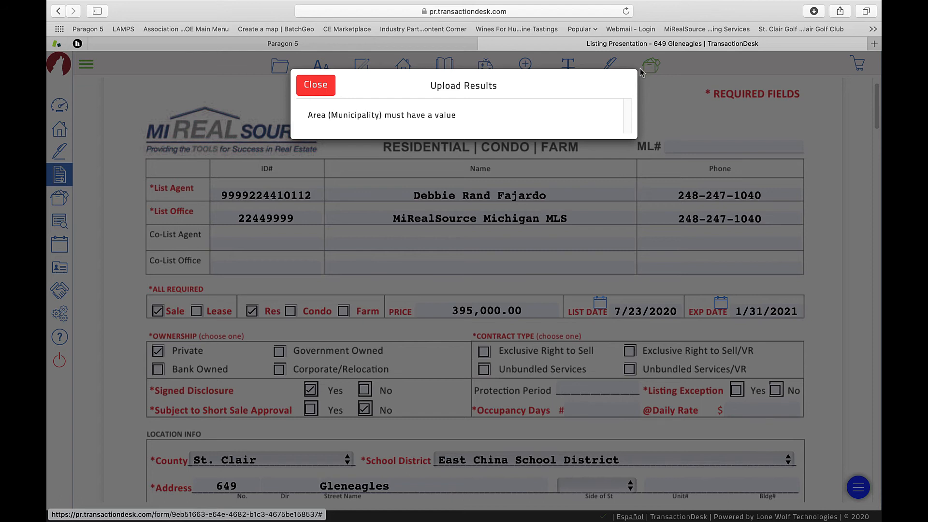
click(317, 85)
scroll(361, 306, down, 5)
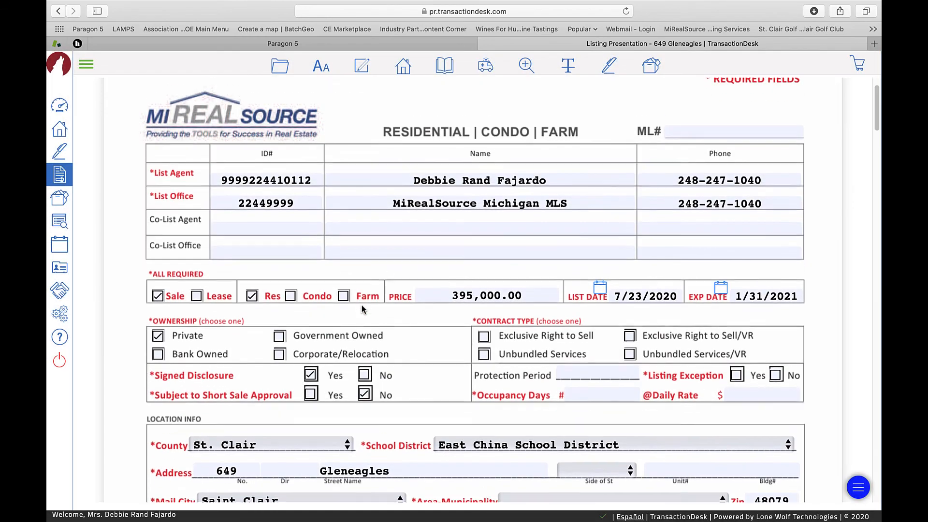
scroll(362, 305, down, 2)
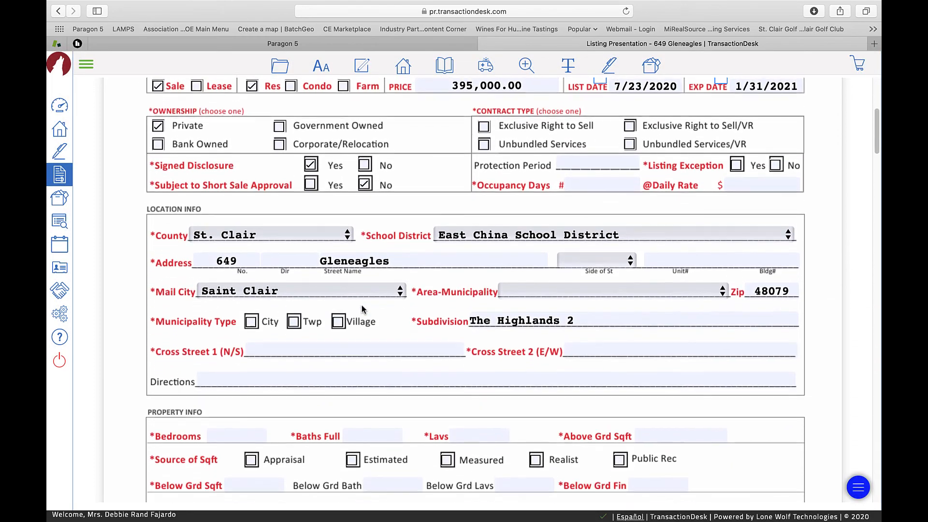
Set Area-Municipality to St Clair (74025), municipality type City, and resend the listing to MLS
click(537, 270)
key(s)
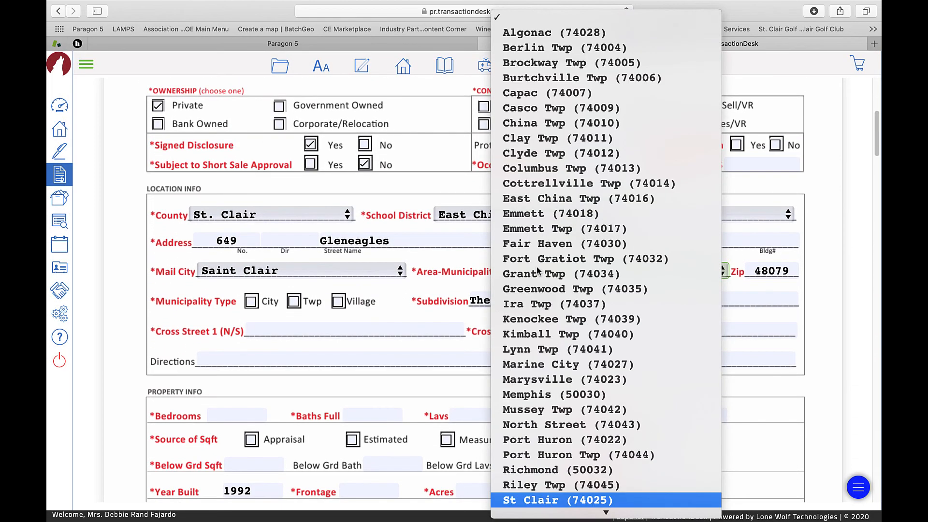
key(Down)
key(Return)
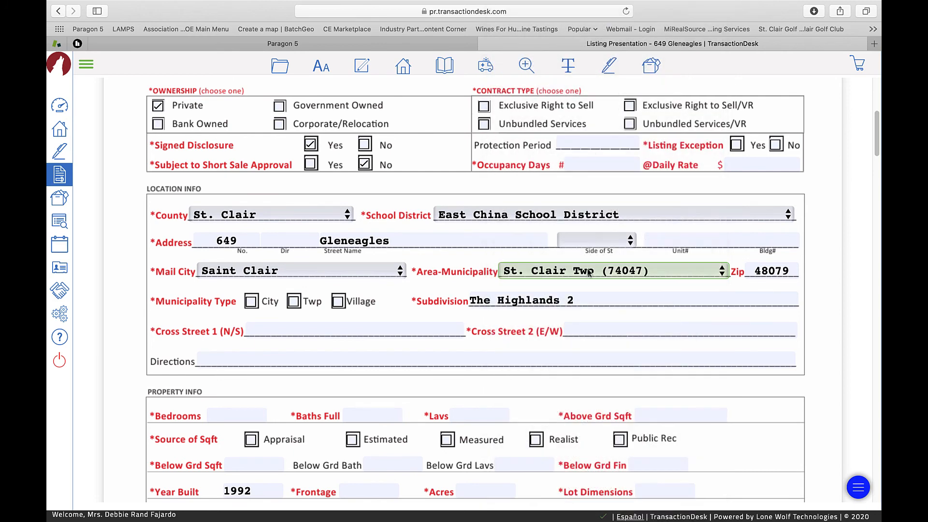
click(722, 271)
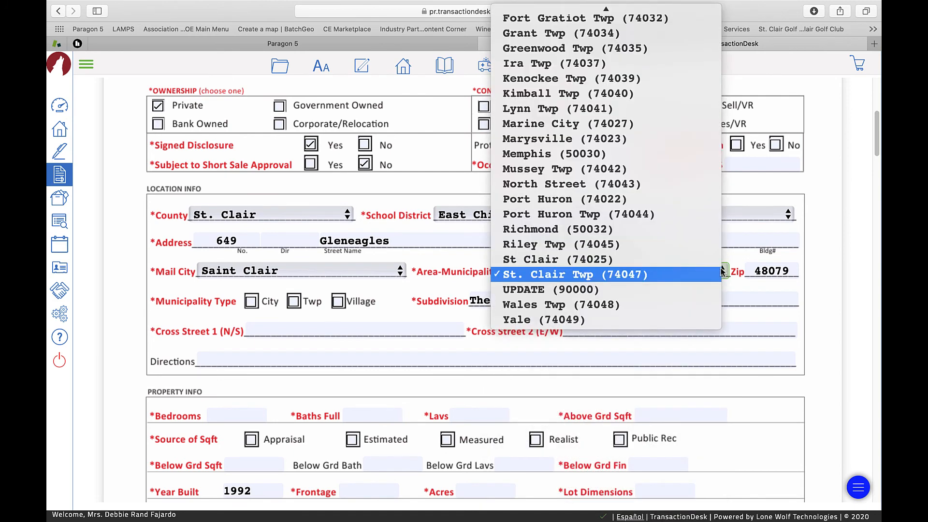
click(619, 261)
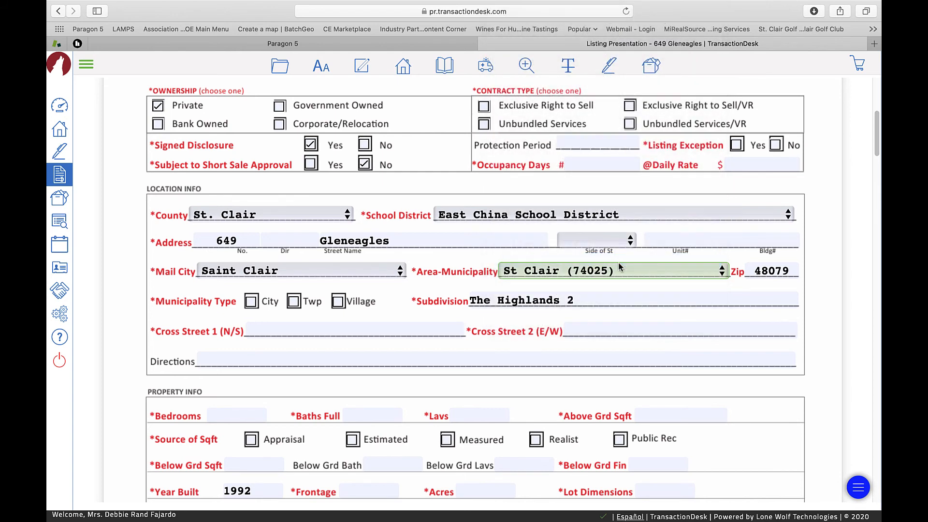
click(251, 304)
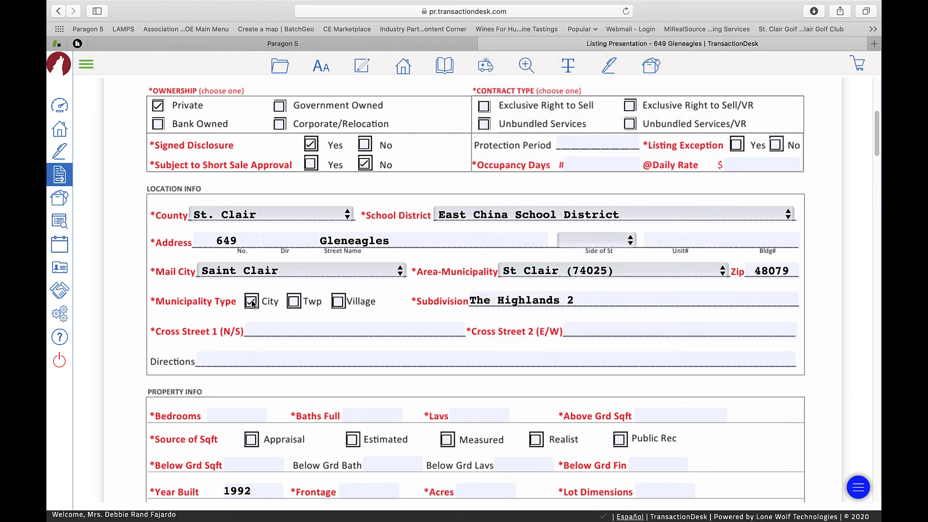
click(650, 71)
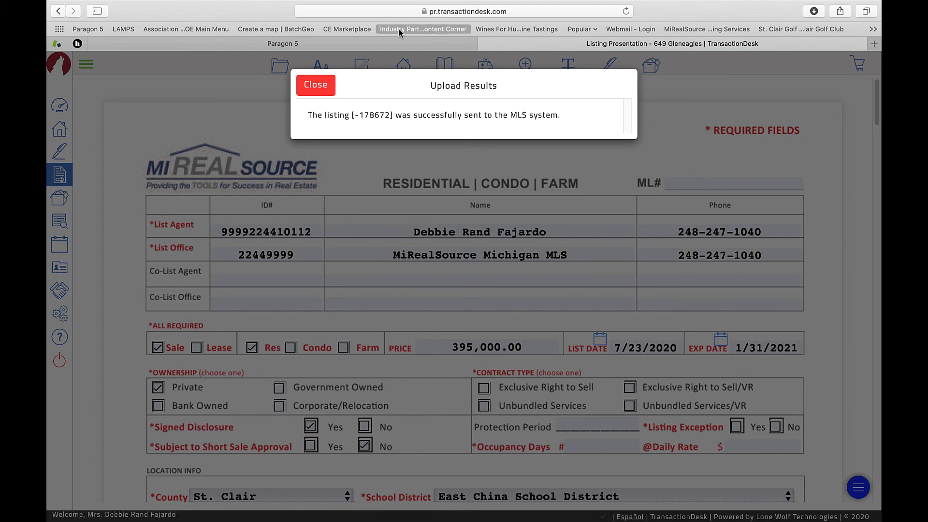
click(359, 46)
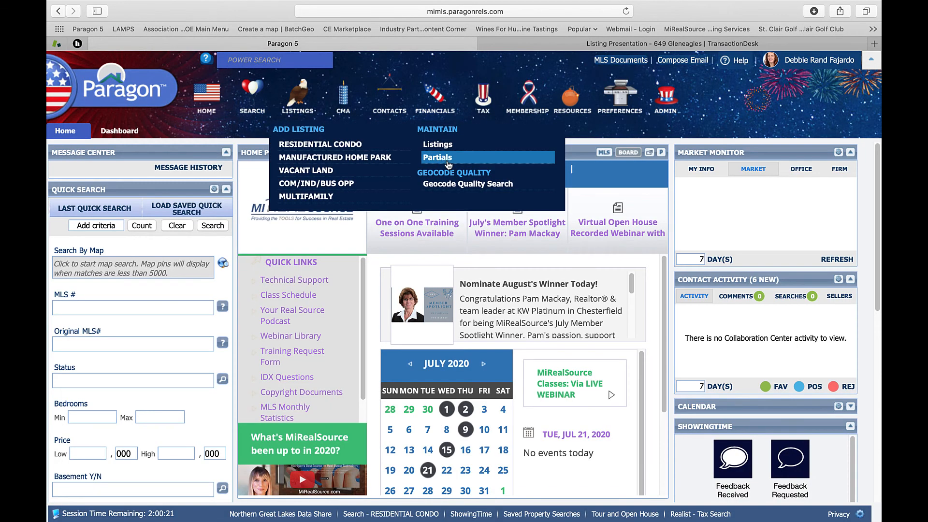
click(447, 161)
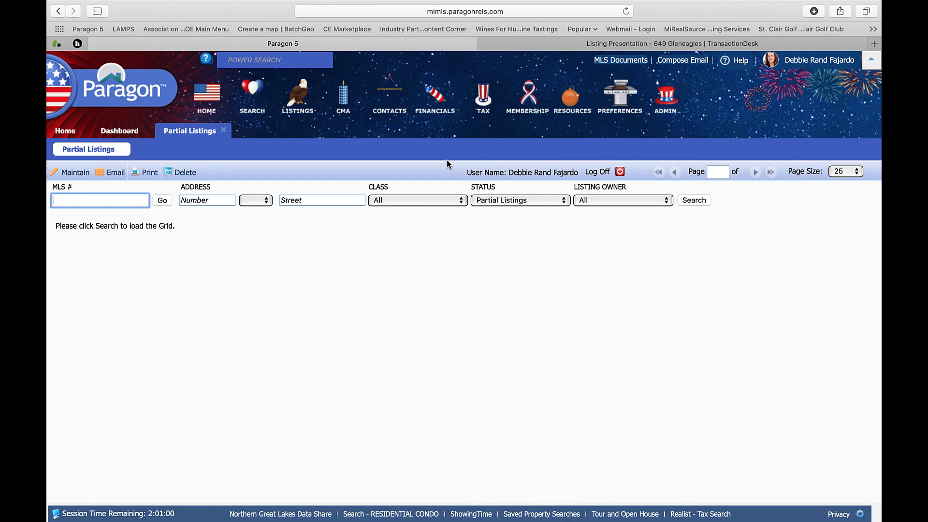
click(658, 200)
click(649, 213)
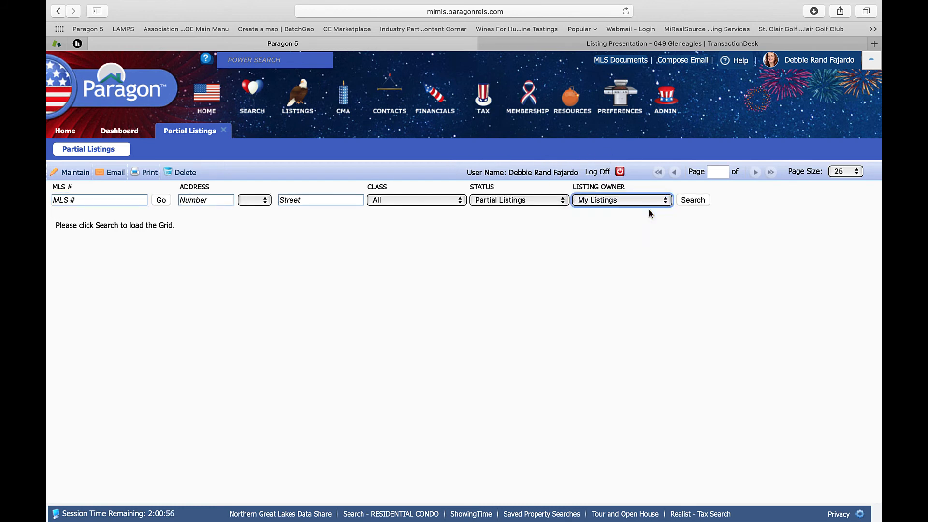
click(690, 202)
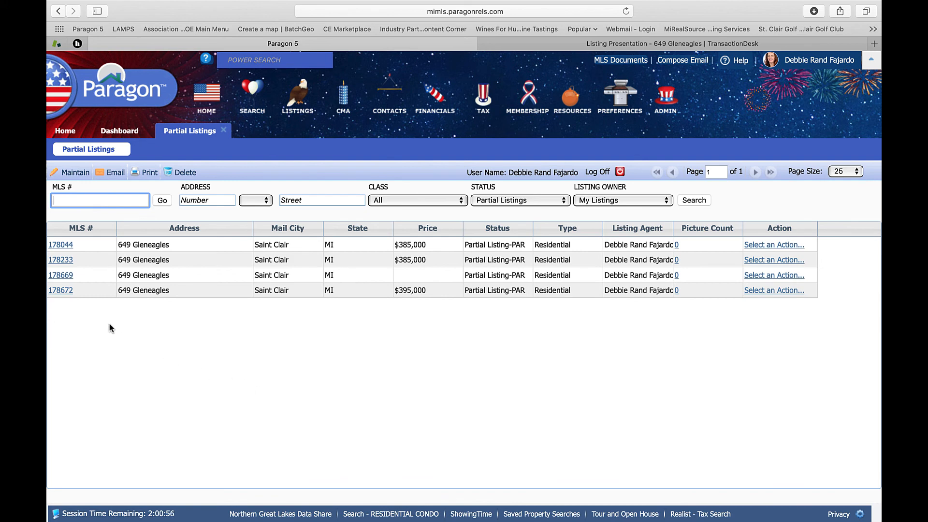
click(65, 291)
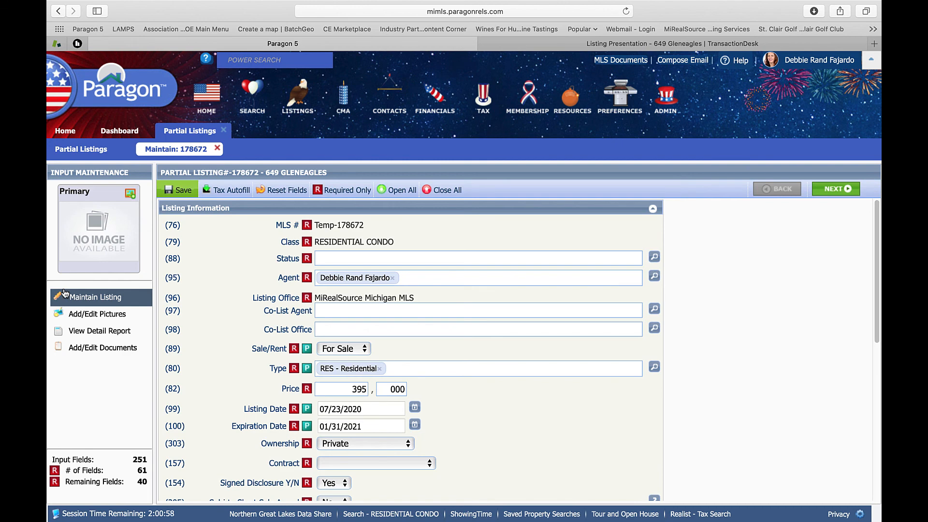
Expand the Legal / Tax section and choose Saint Clair County for tax autofill
scroll(223, 285, down, 5)
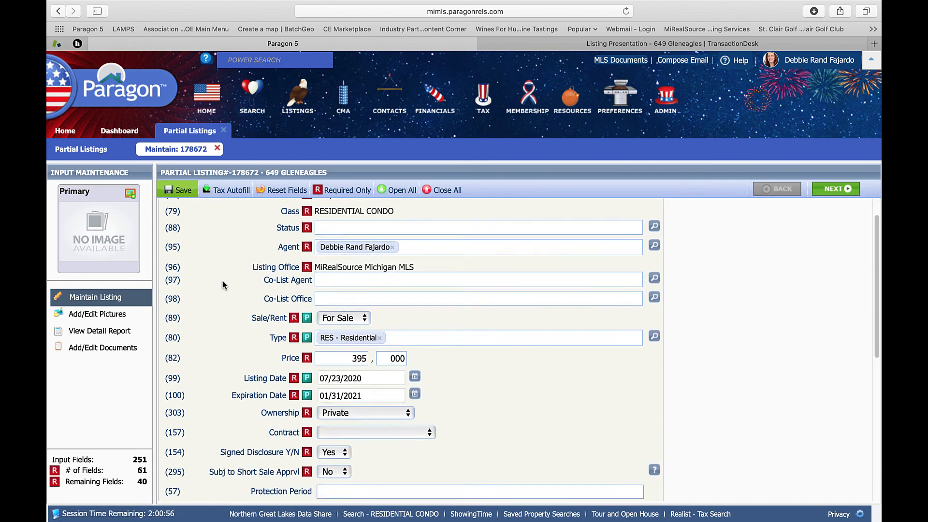
scroll(224, 284, down, 4)
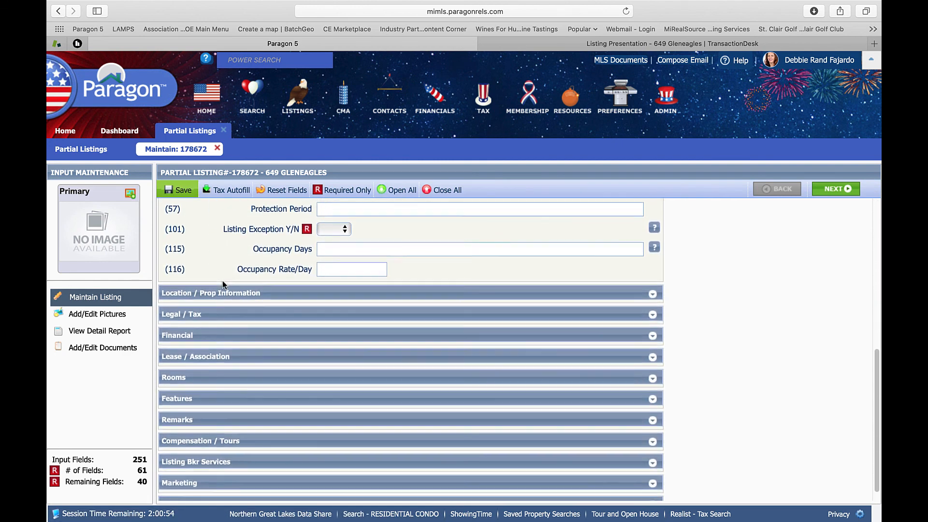
click(236, 313)
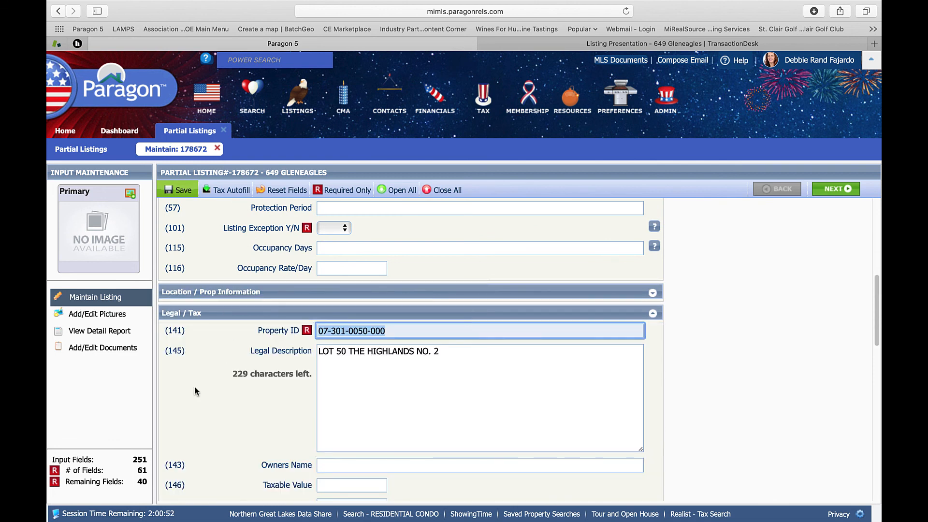
scroll(195, 387, down, 6)
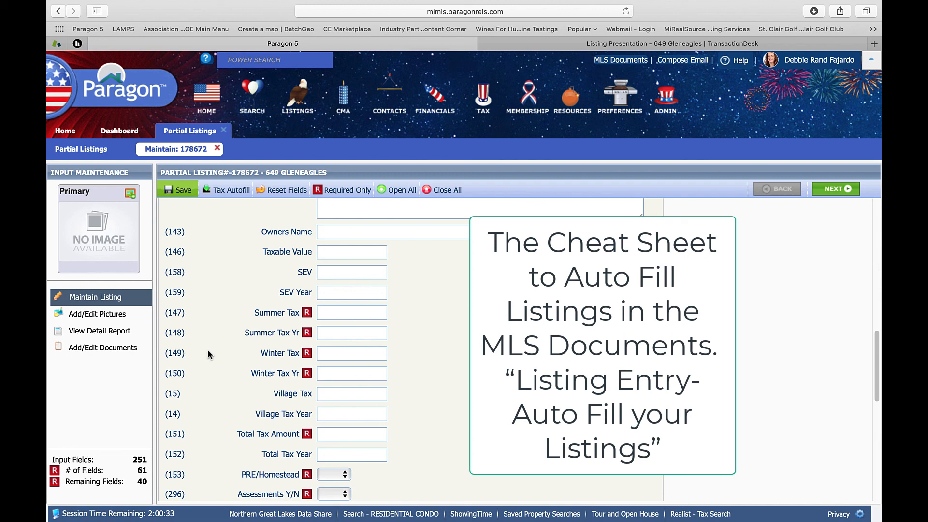
click(228, 189)
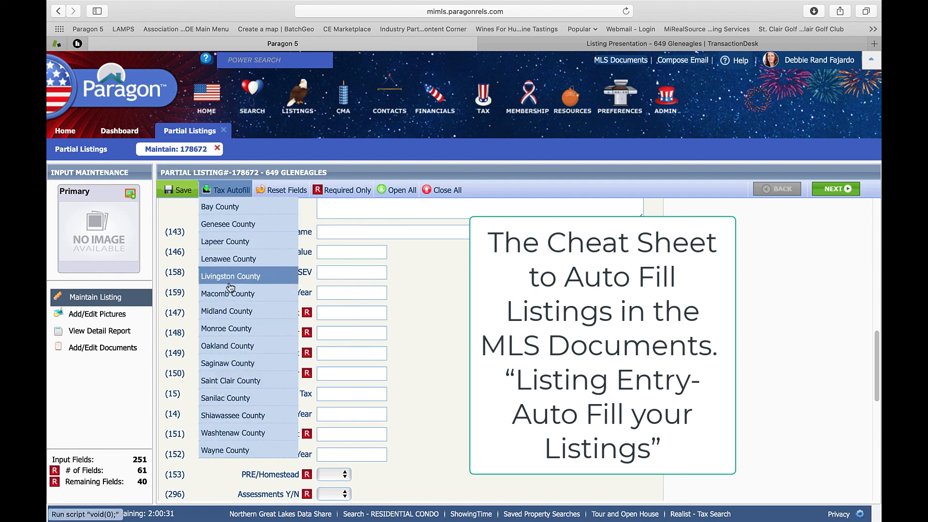
click(234, 381)
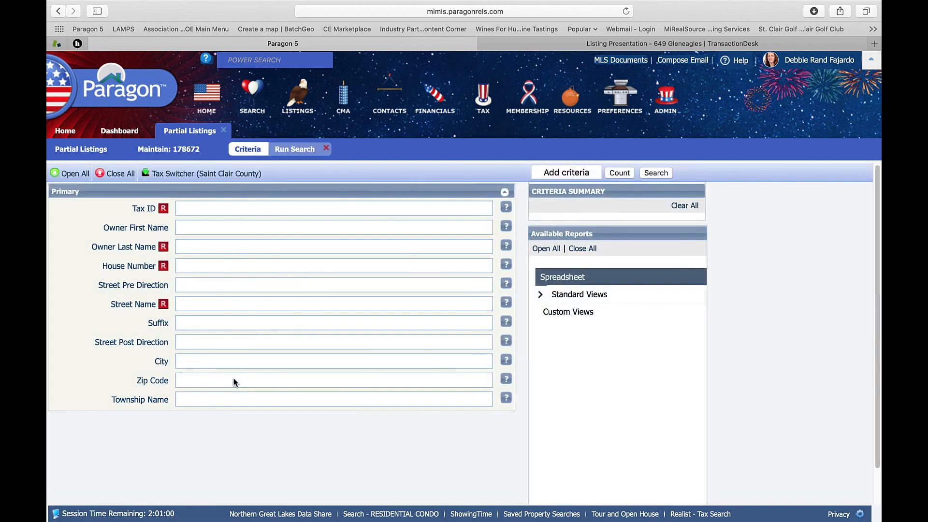
click(190, 252)
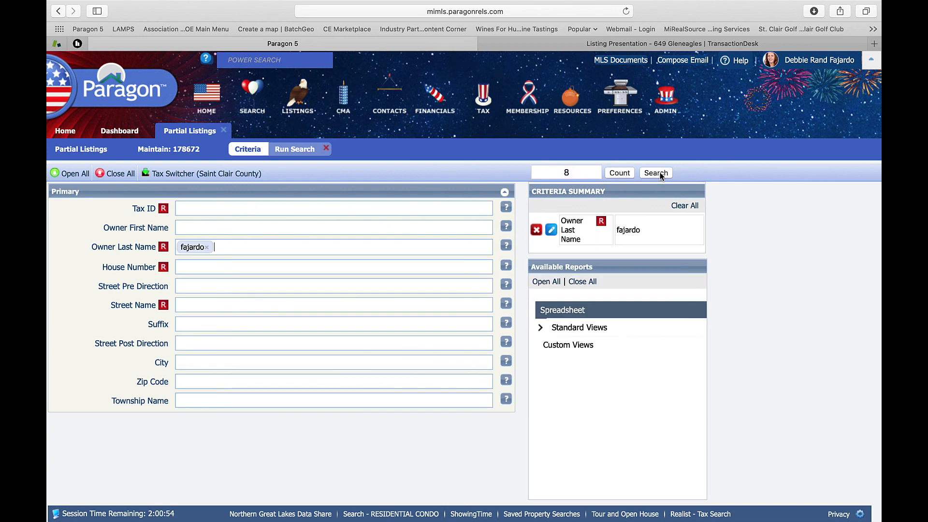
key(Return)
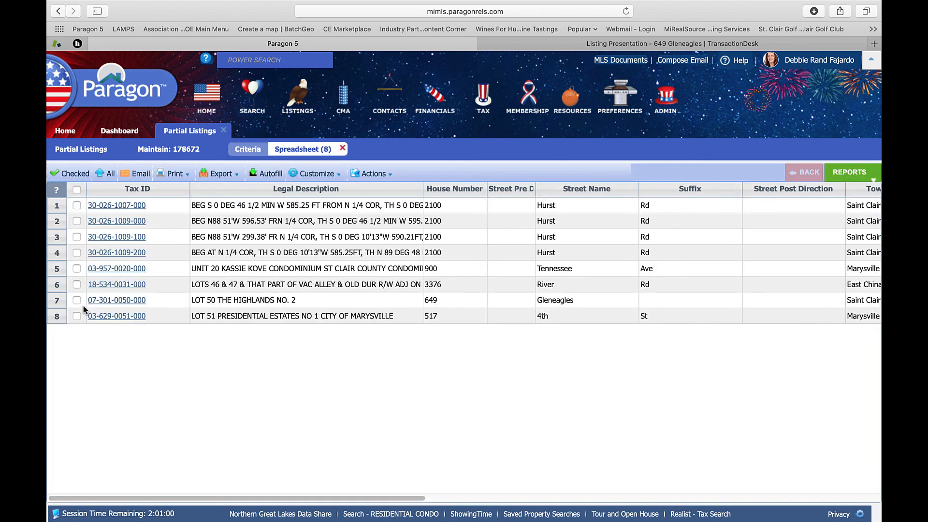
click(76, 301)
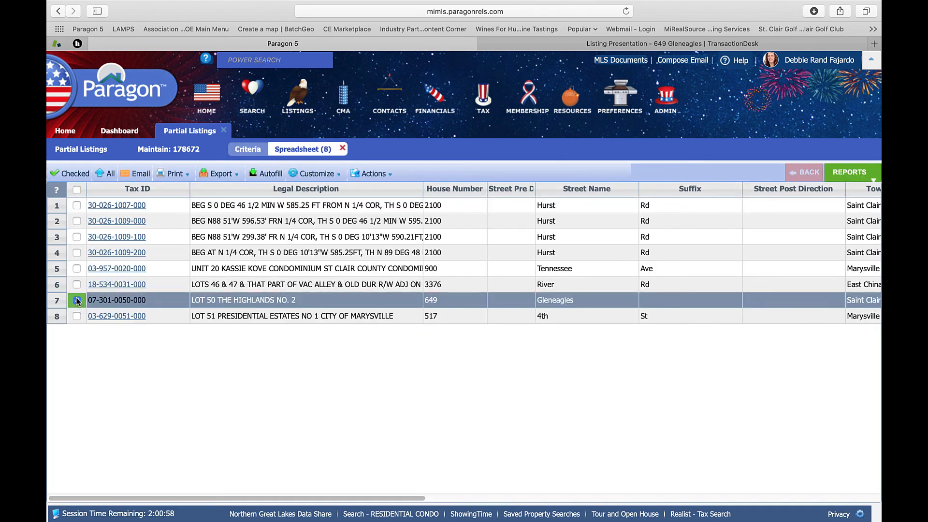
click(273, 177)
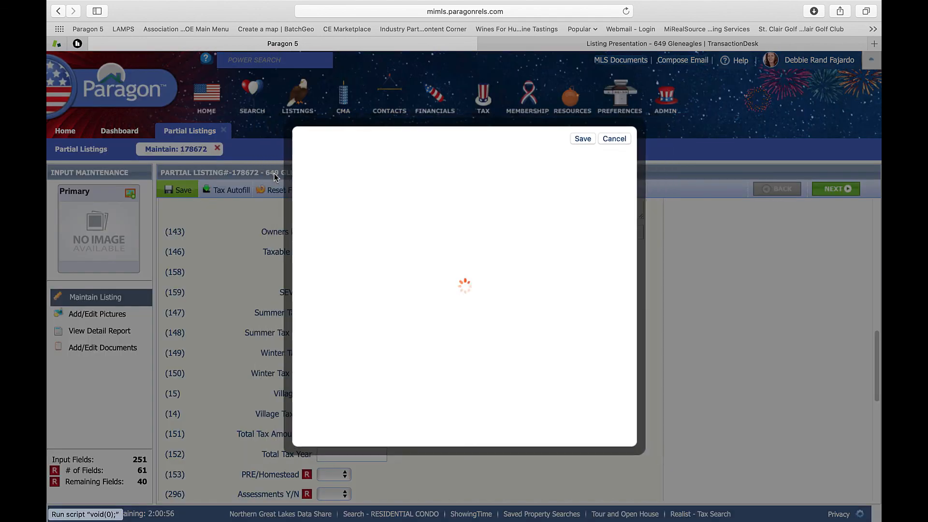
click(570, 142)
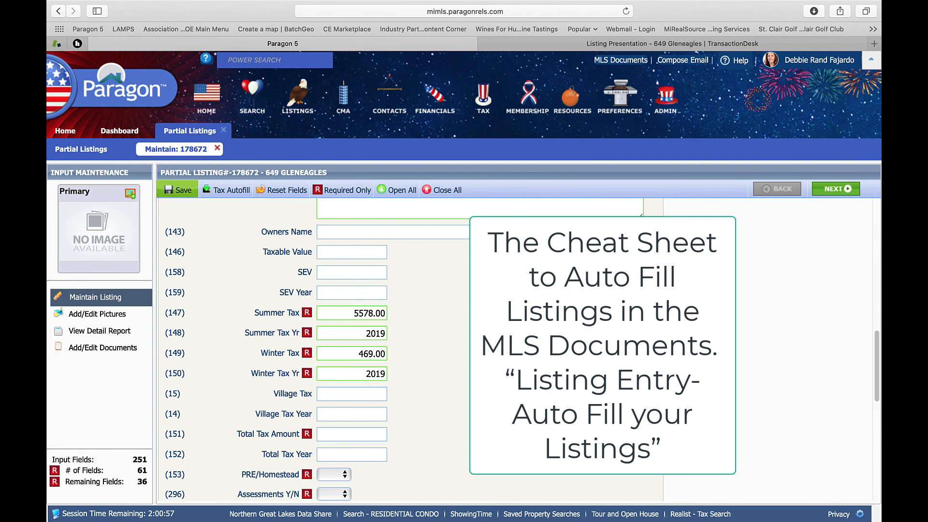
scroll(460, 340, down, 2)
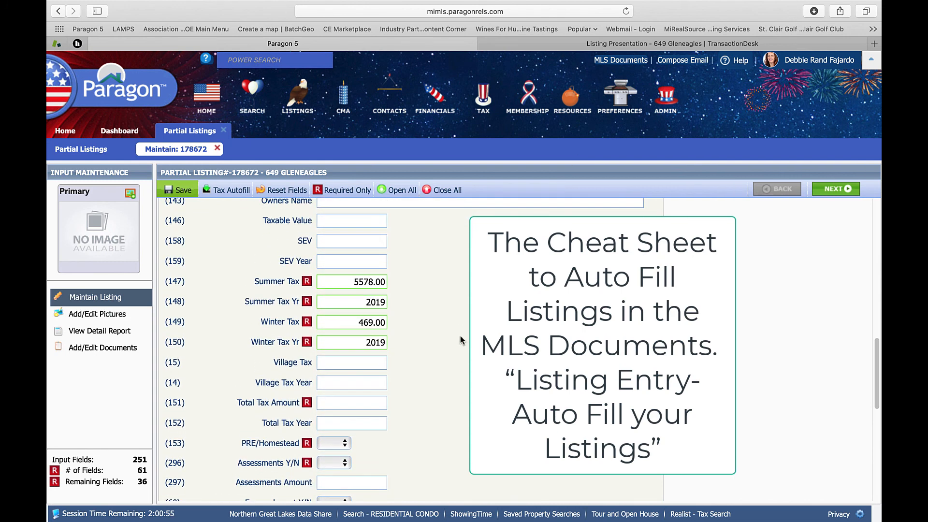
scroll(460, 340, up, 1)
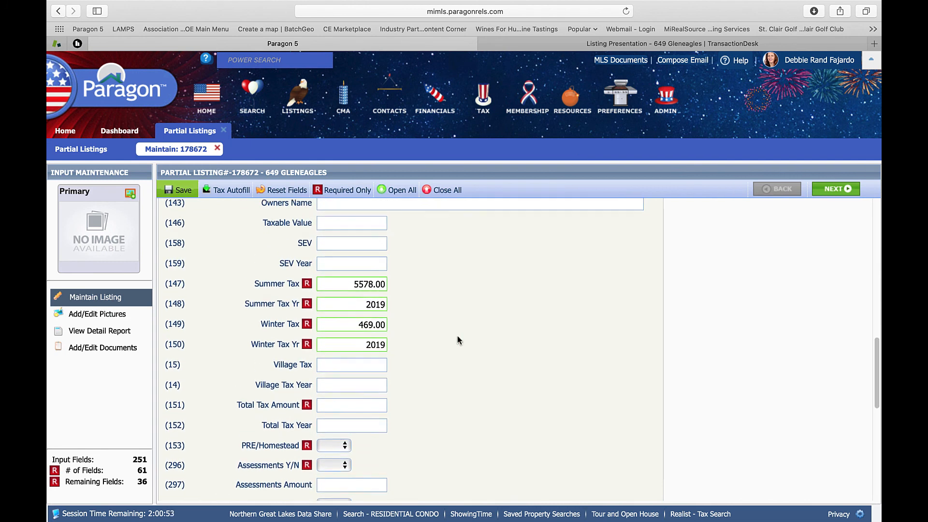